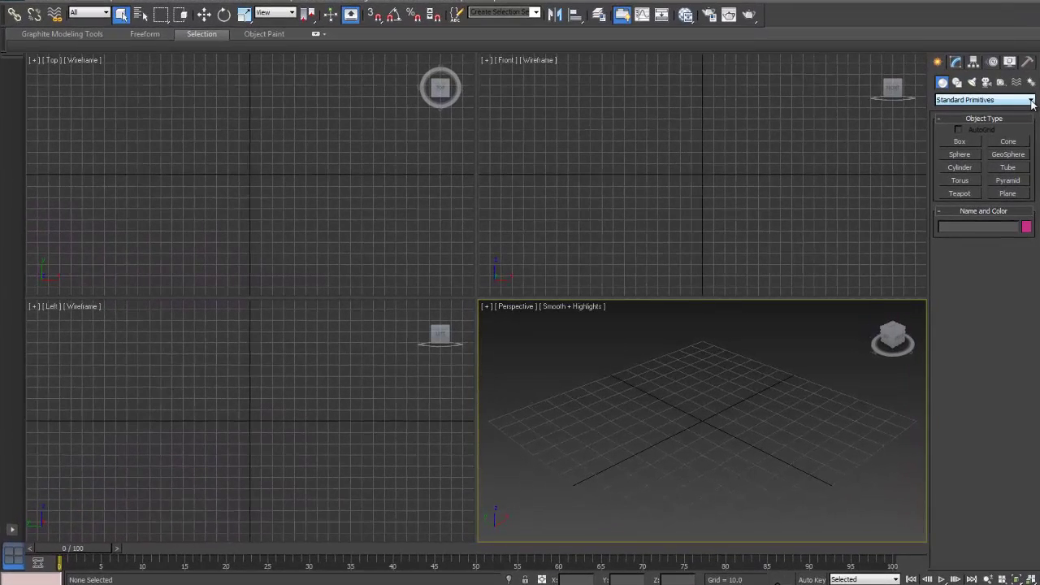
# Browse the geometry categories Extended Primitives and Compound Objects, ending back on Standard Primitives
pyautogui.click(1030, 100)
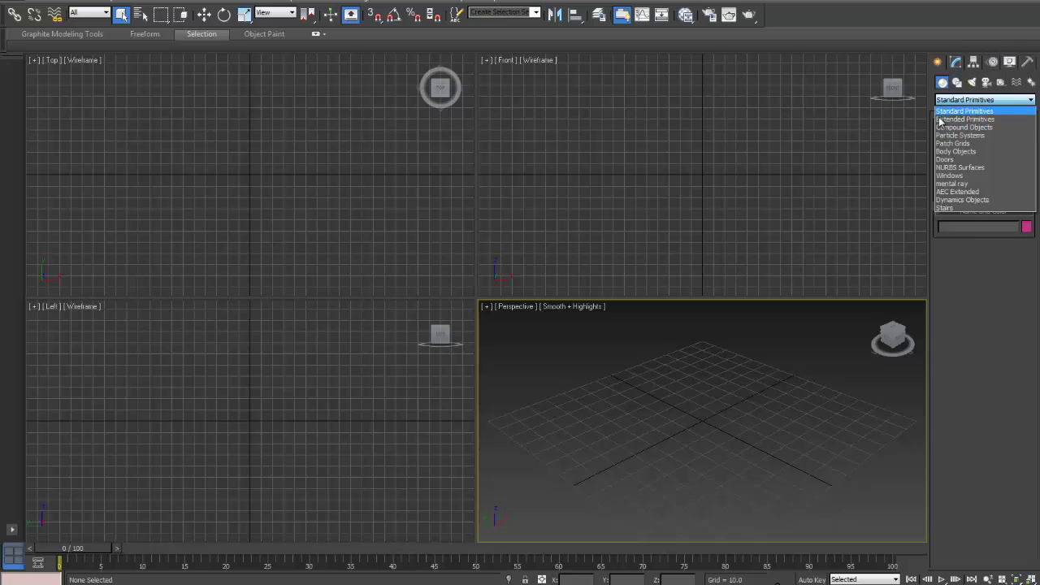
pyautogui.click(945, 121)
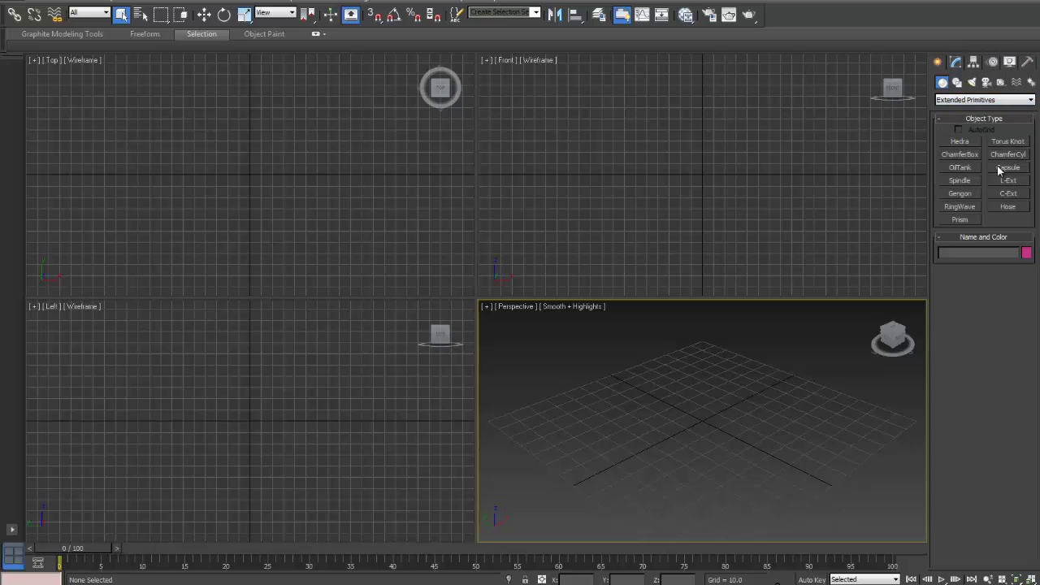
pyautogui.click(1030, 100)
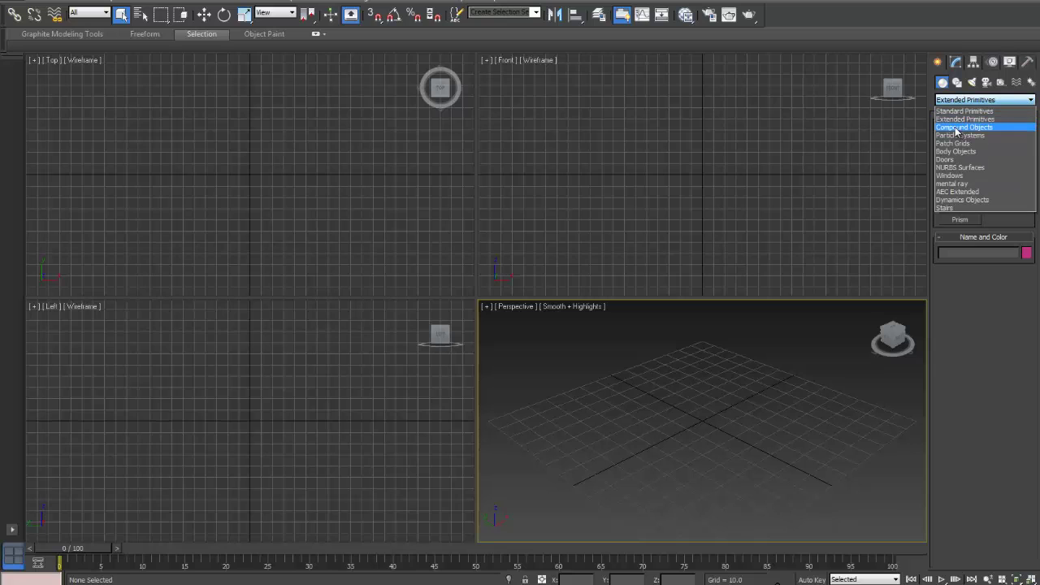
pyautogui.click(956, 128)
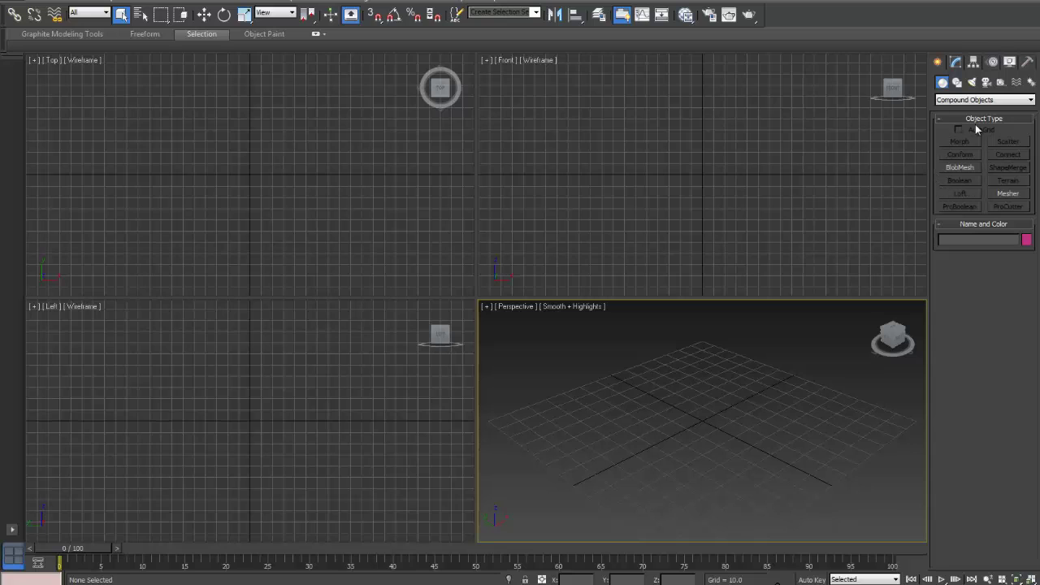
pyautogui.click(1030, 100)
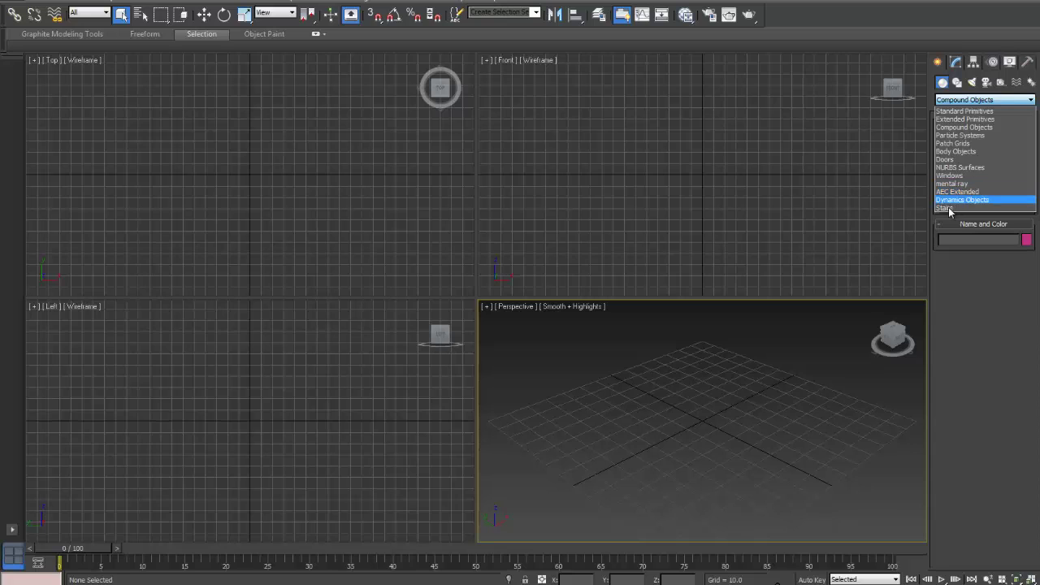
pyautogui.click(947, 85)
pyautogui.click(1028, 99)
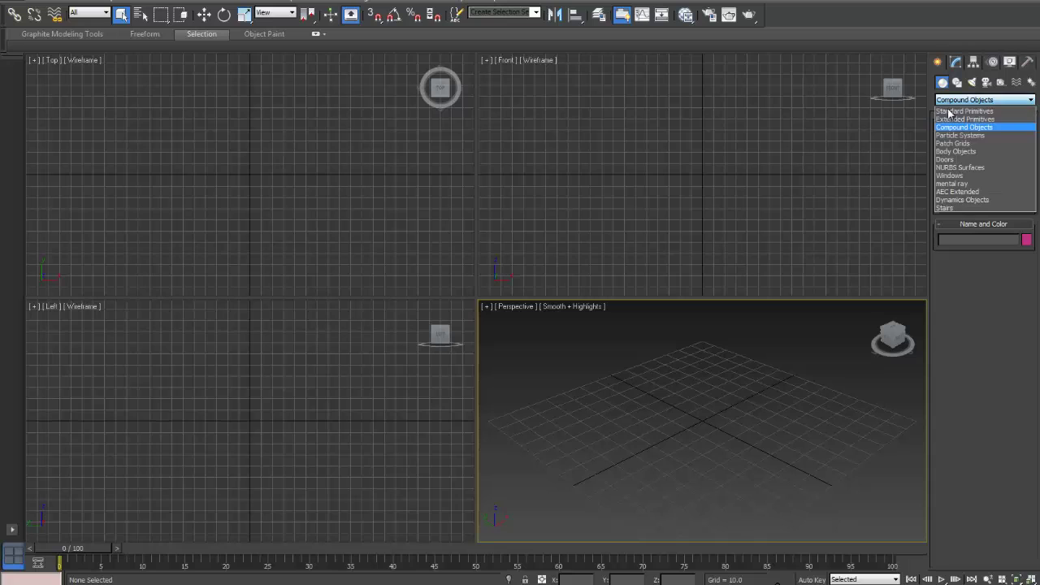
pyautogui.click(948, 112)
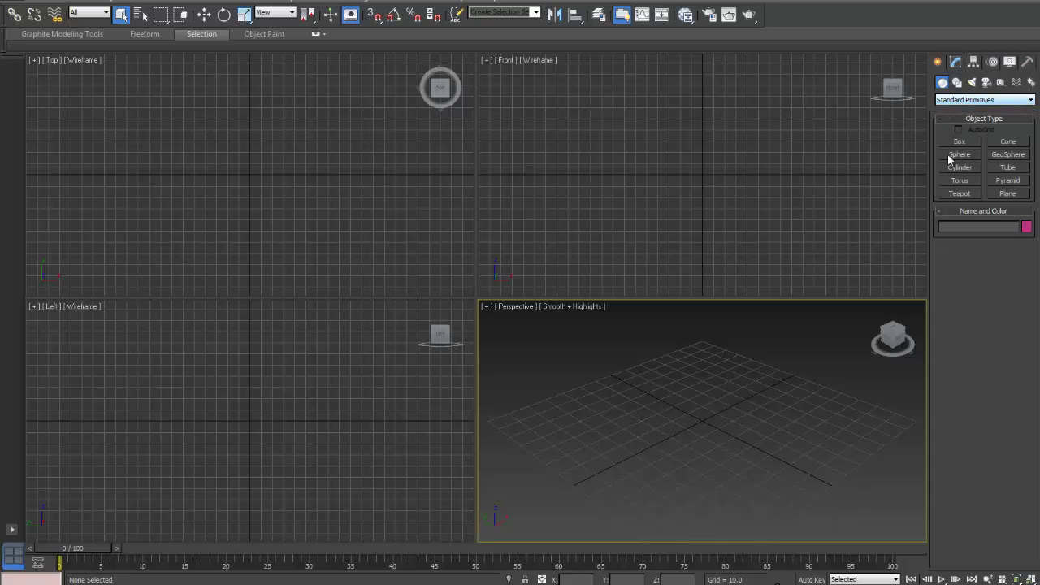
# Create a box about 48 long, 66 wide and 44 high in the Perspective viewport and undo it
pyautogui.click(959, 142)
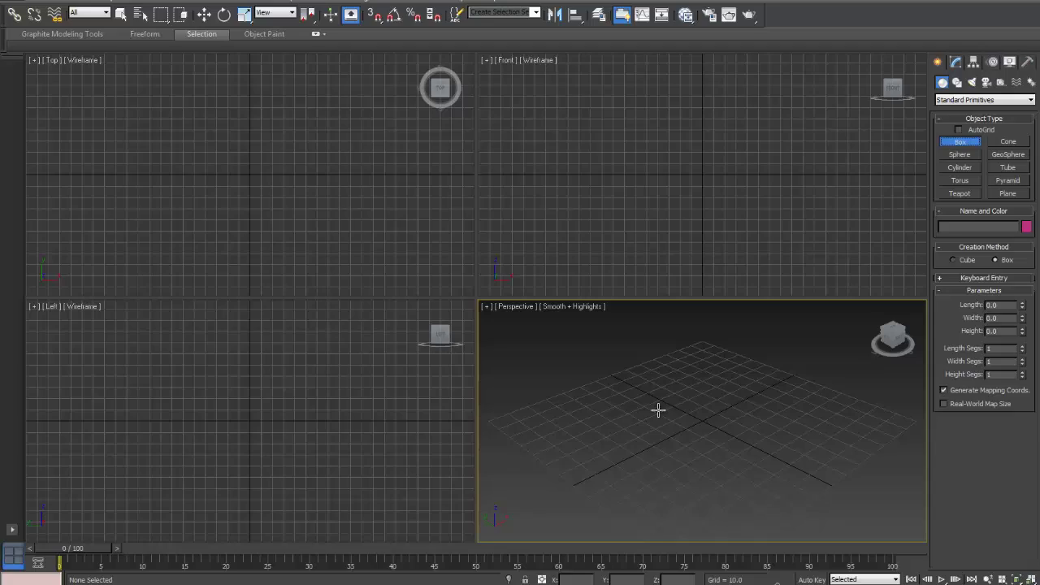
pyautogui.moveTo(646, 419); pyautogui.dragTo(679, 449)
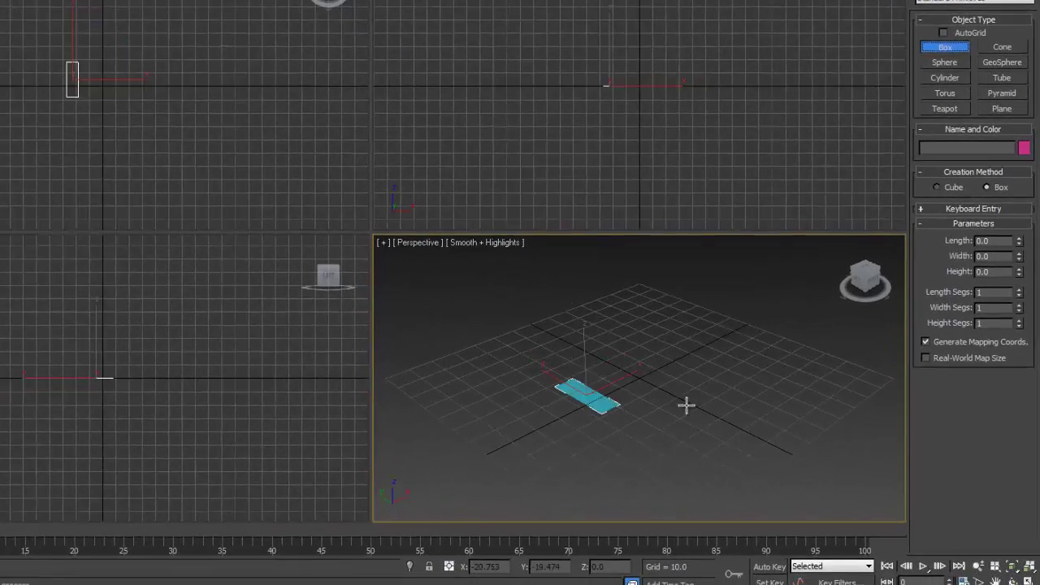
pyautogui.moveTo(686, 405); pyautogui.dragTo(759, 345)
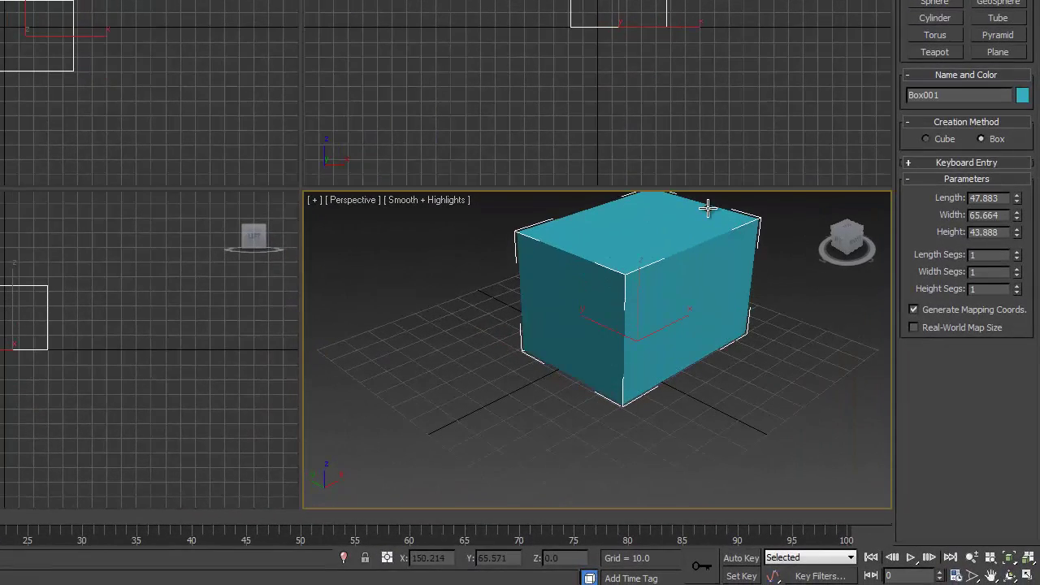
pyautogui.click(708, 209)
pyautogui.hotkey('ctrl', 'z')
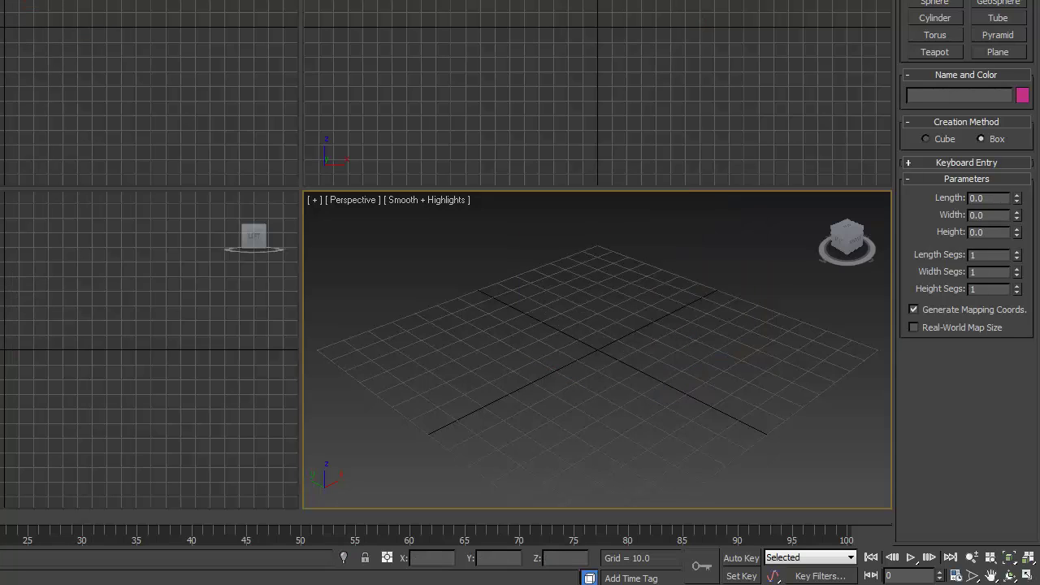
pyautogui.press('Escape')
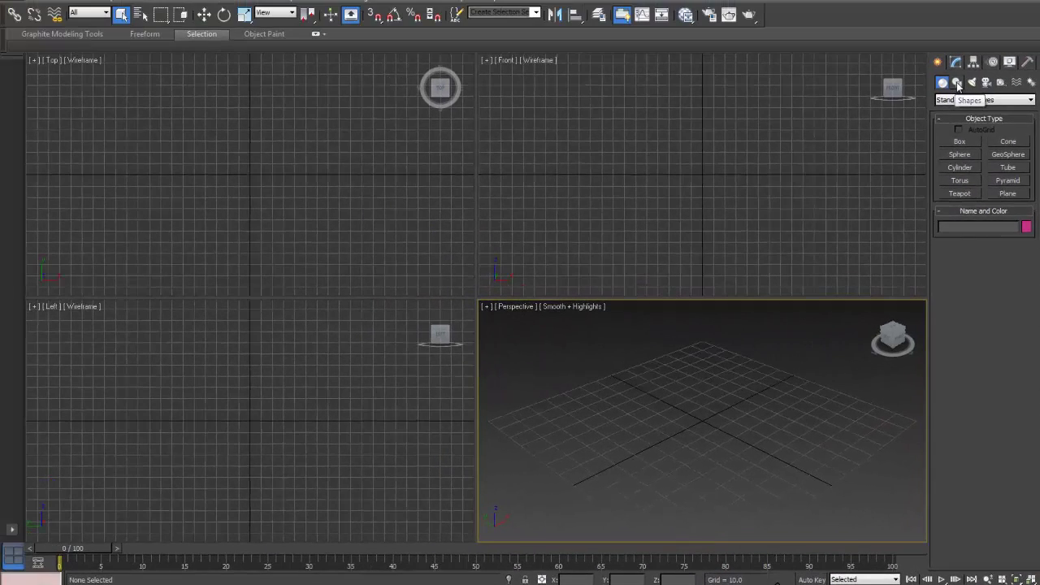
# Draw a closed, irregular Line spline around the origin in the Front viewport and delete it
pyautogui.click(930, 0)
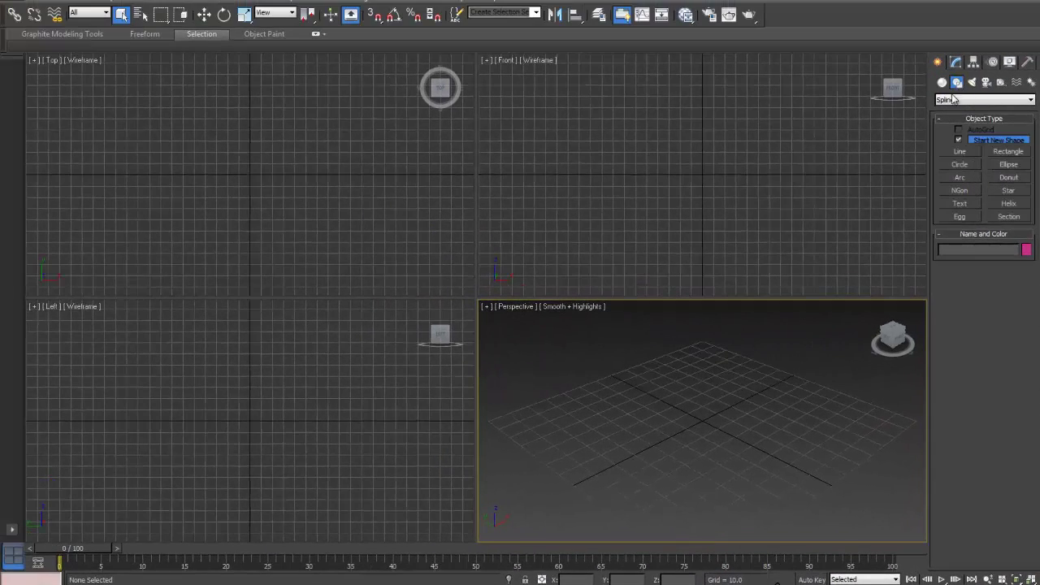
pyautogui.click(959, 151)
pyautogui.click(654, 203)
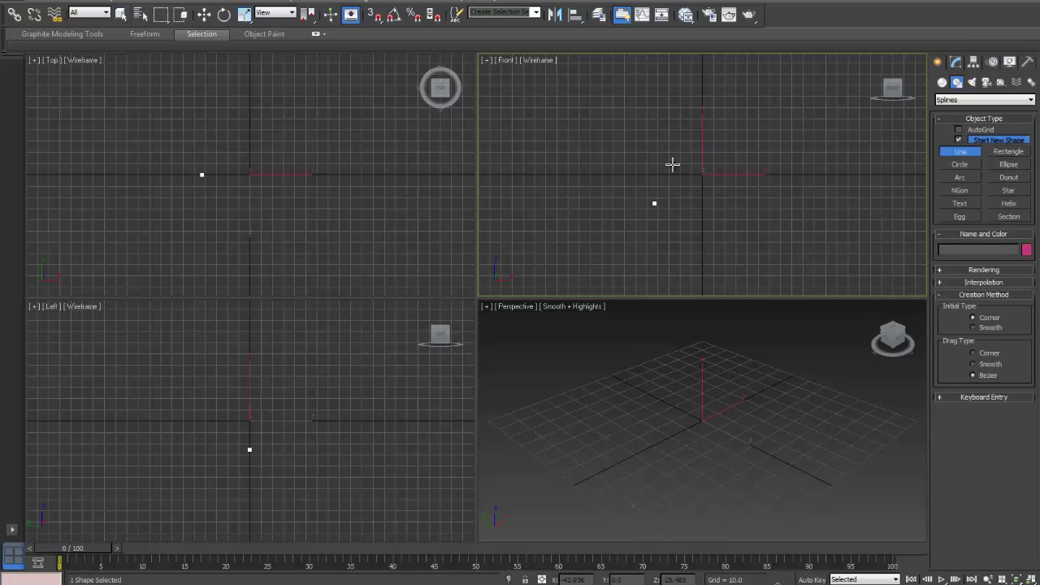
pyautogui.click(694, 129)
pyautogui.click(769, 135)
pyautogui.click(808, 182)
pyautogui.click(794, 212)
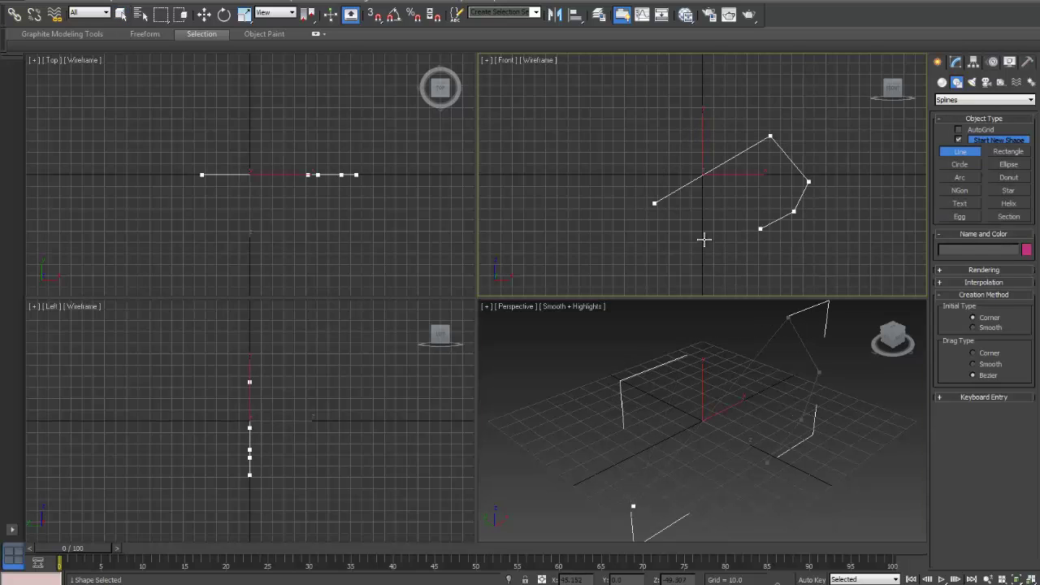
pyautogui.click(750, 230)
pyautogui.click(692, 238)
pyautogui.click(653, 204)
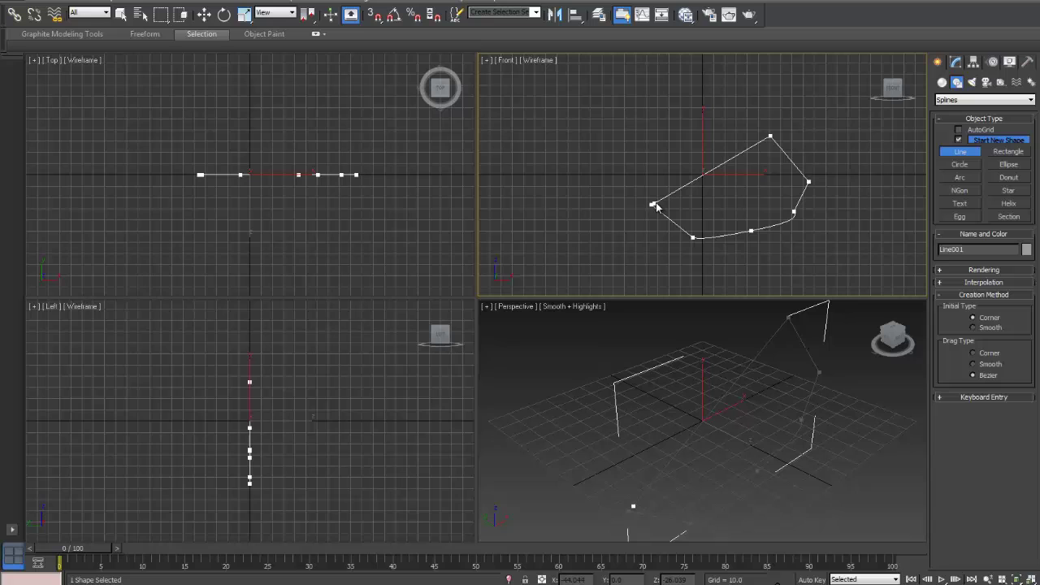
pyautogui.click(501, 331)
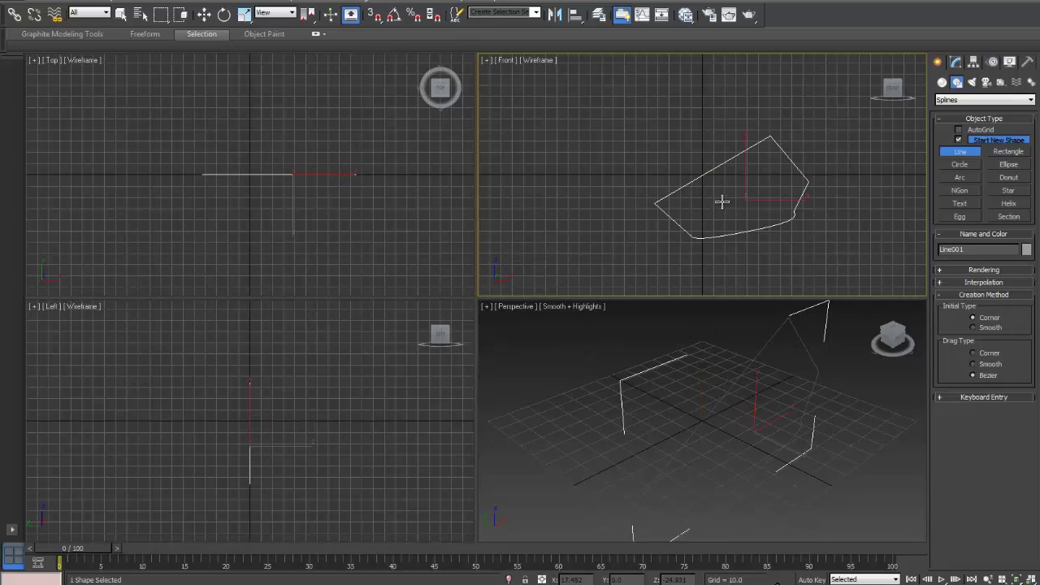
pyautogui.press('Delete')
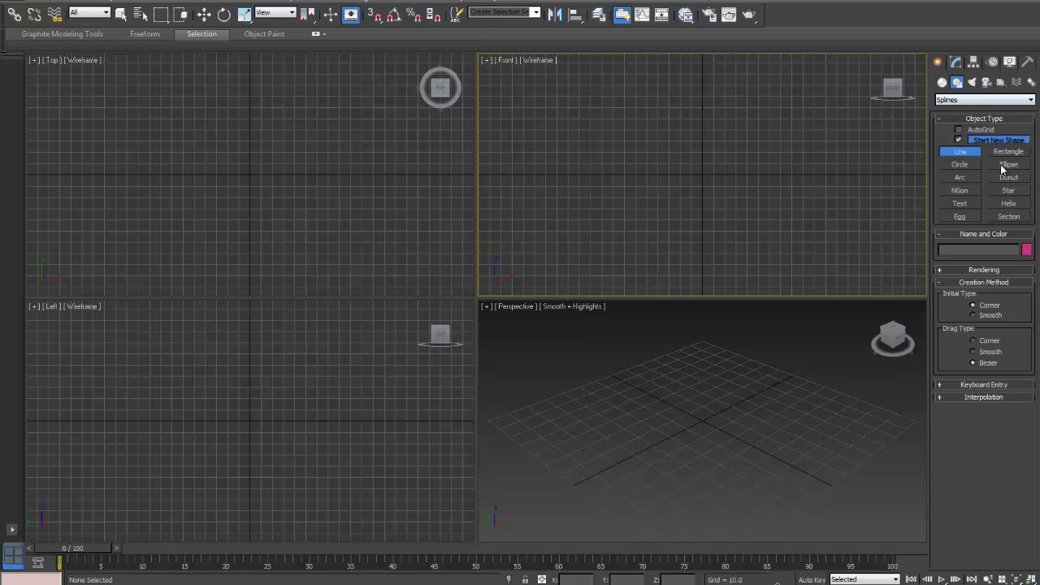
pyautogui.click(1032, 101)
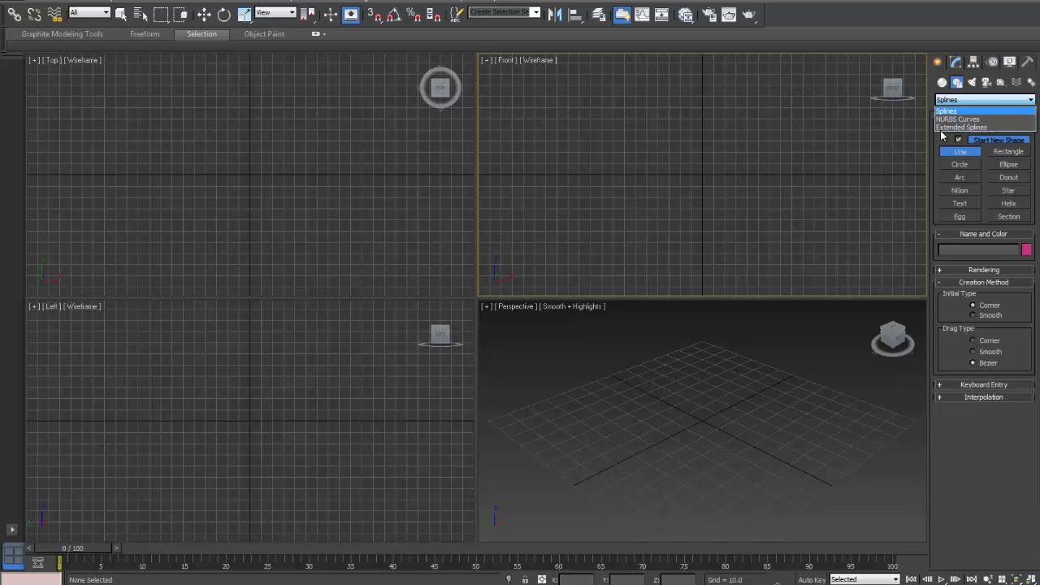
pyautogui.click(951, 100)
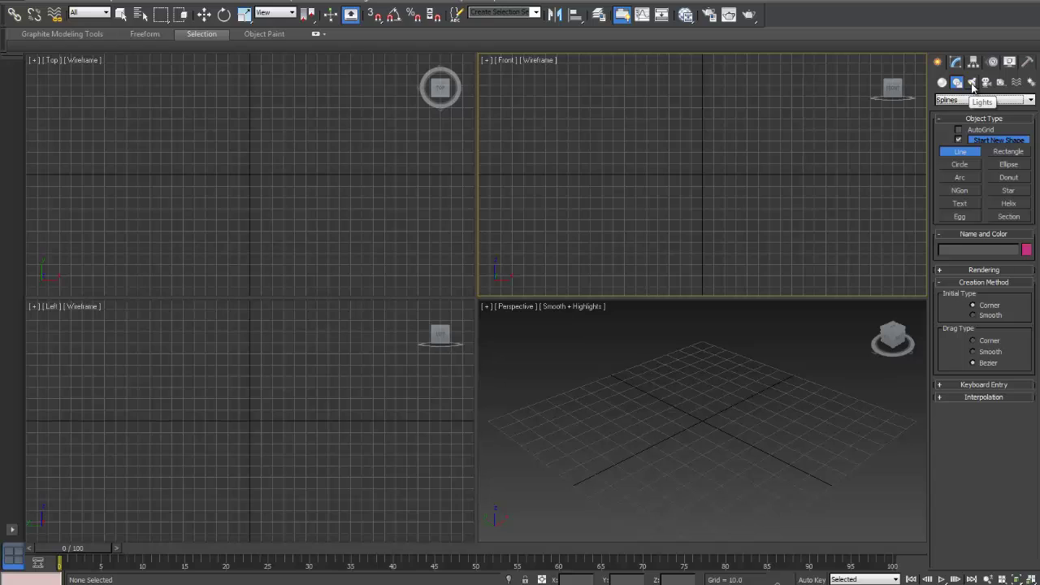
# Place a Standard Omni light above the origin in the Front viewport
pyautogui.click(972, 84)
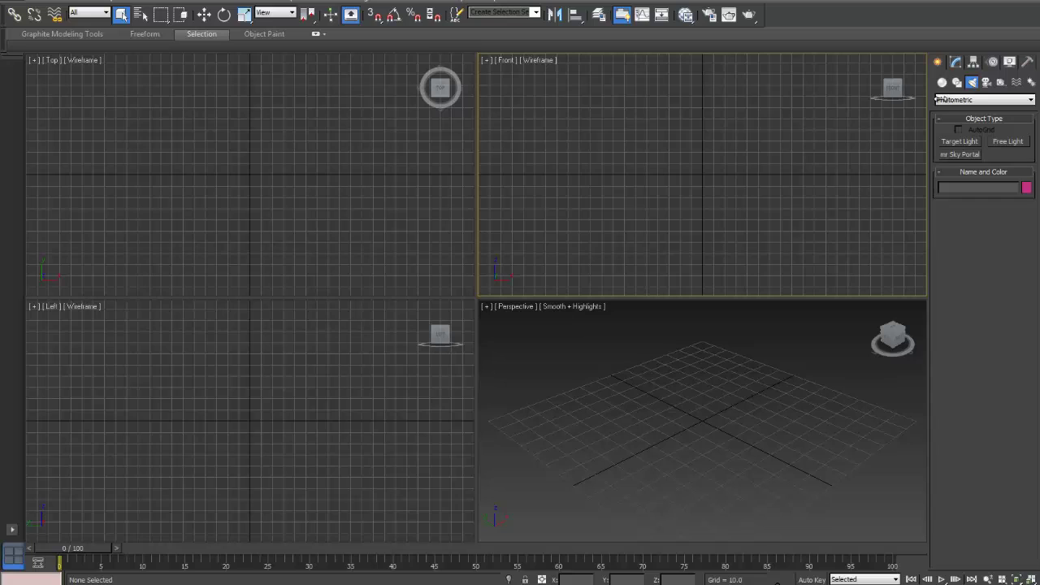
pyautogui.click(1031, 100)
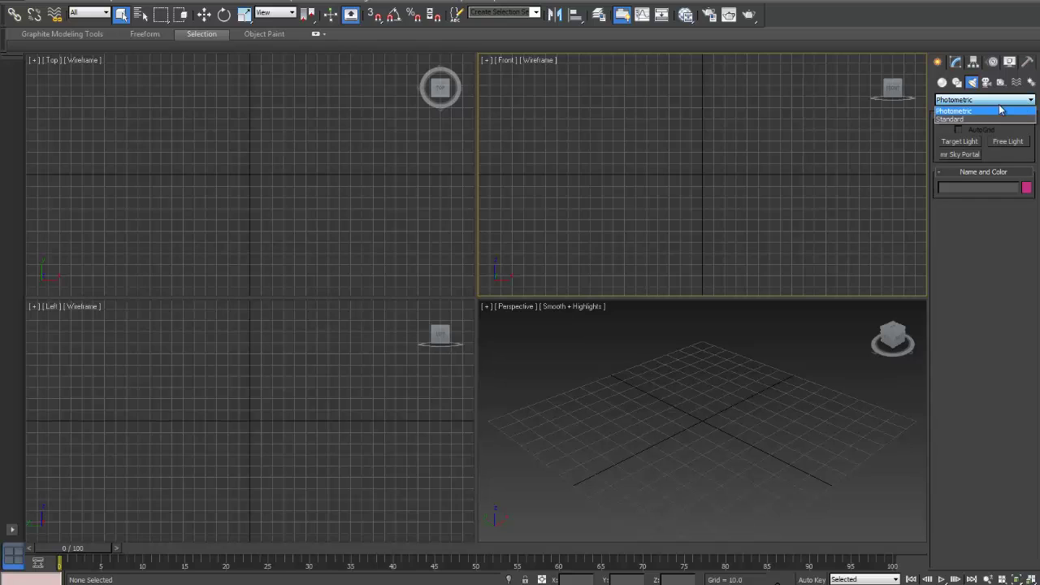
pyautogui.click(951, 120)
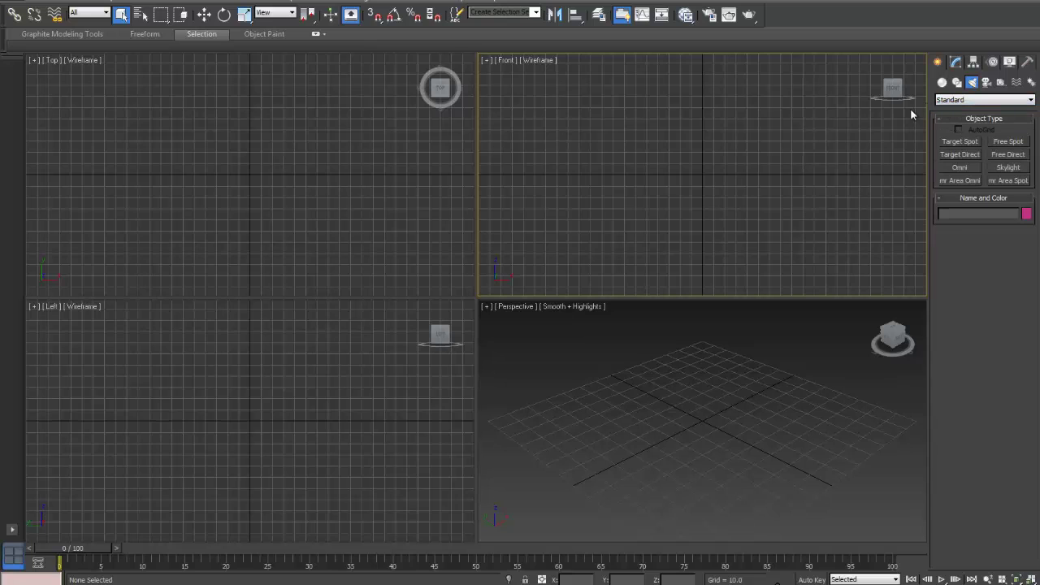
pyautogui.click(959, 168)
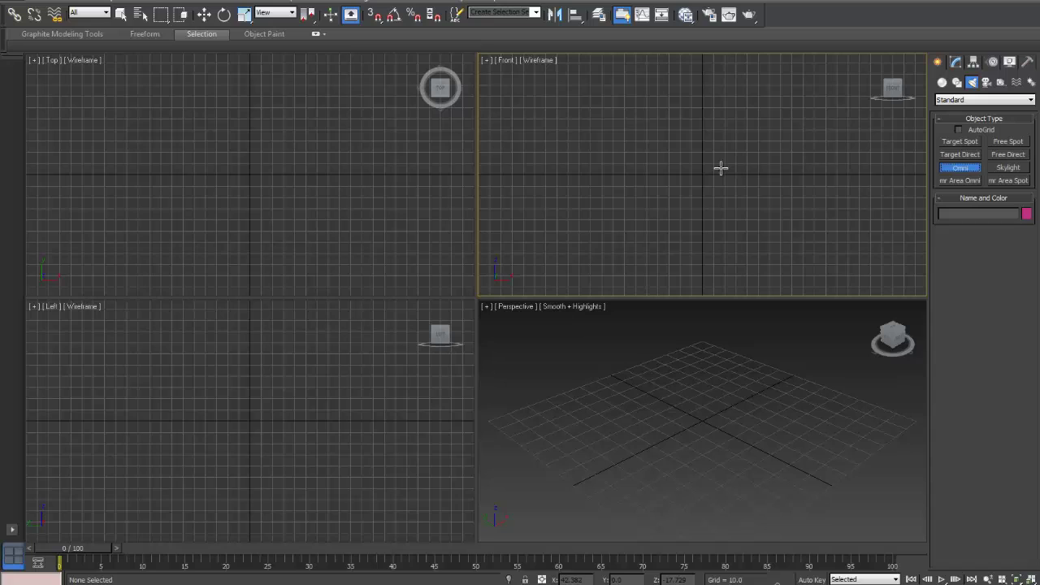
pyautogui.click(708, 114)
pyautogui.moveTo(708, 114); pyautogui.dragTo(708, 123)
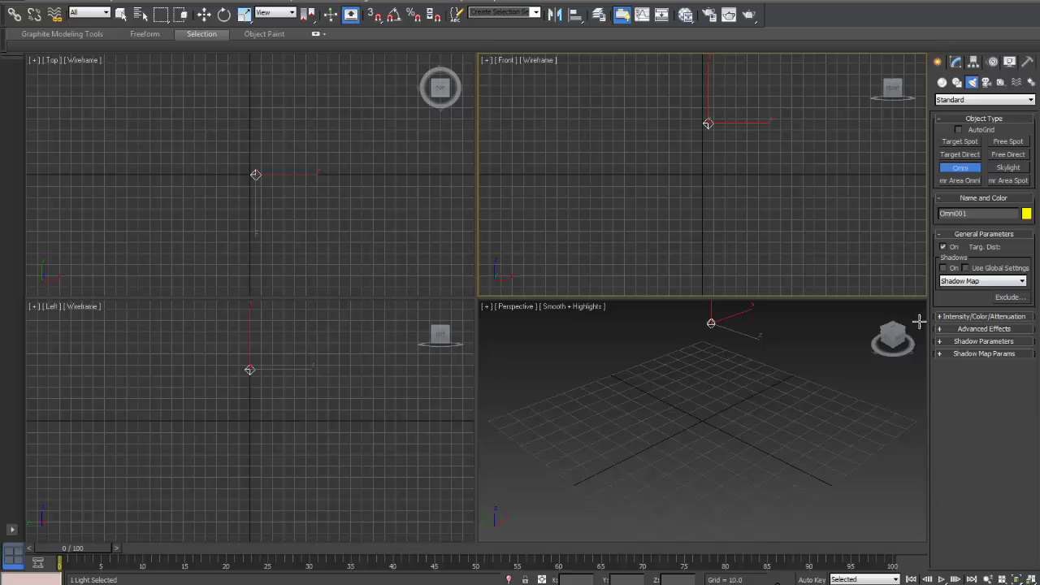
# Review the Omni light's Advanced Effects parameters and delete the light
pyautogui.click(975, 329)
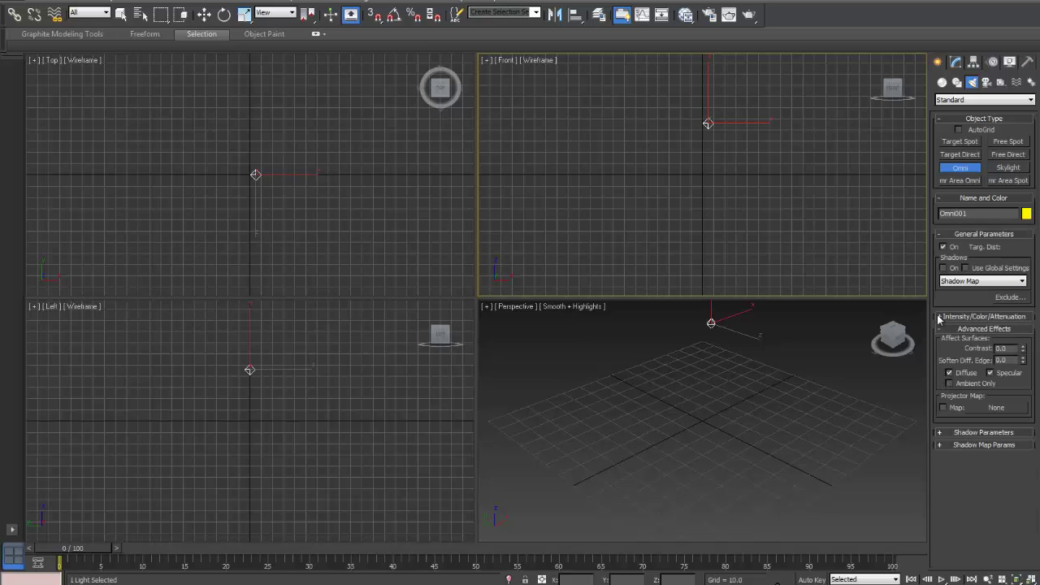
pyautogui.click(939, 331)
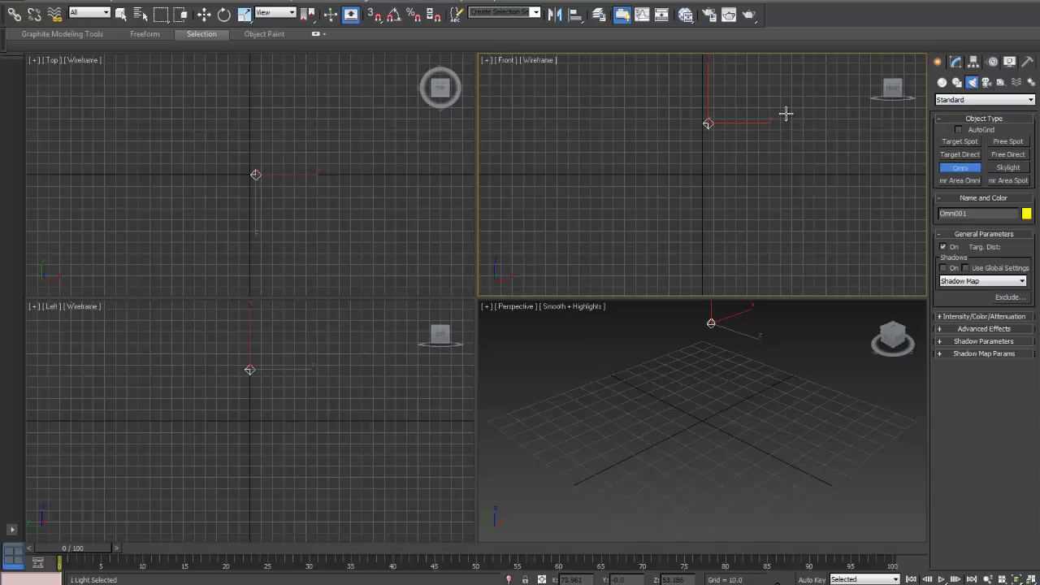
pyautogui.press('Delete')
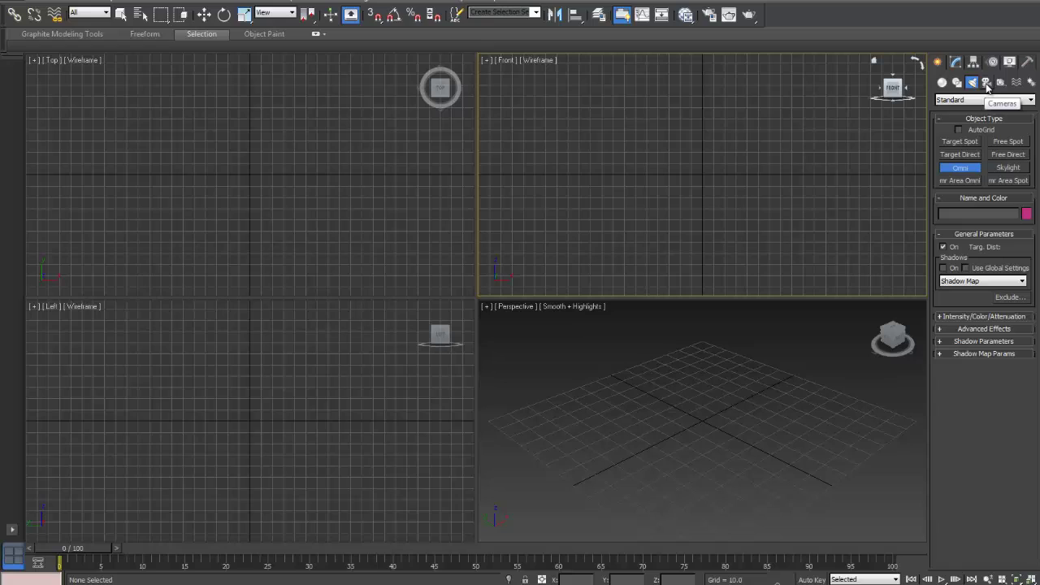
# Browse the object types available for creating cameras, helpers, space warps and systems
pyautogui.click(987, 84)
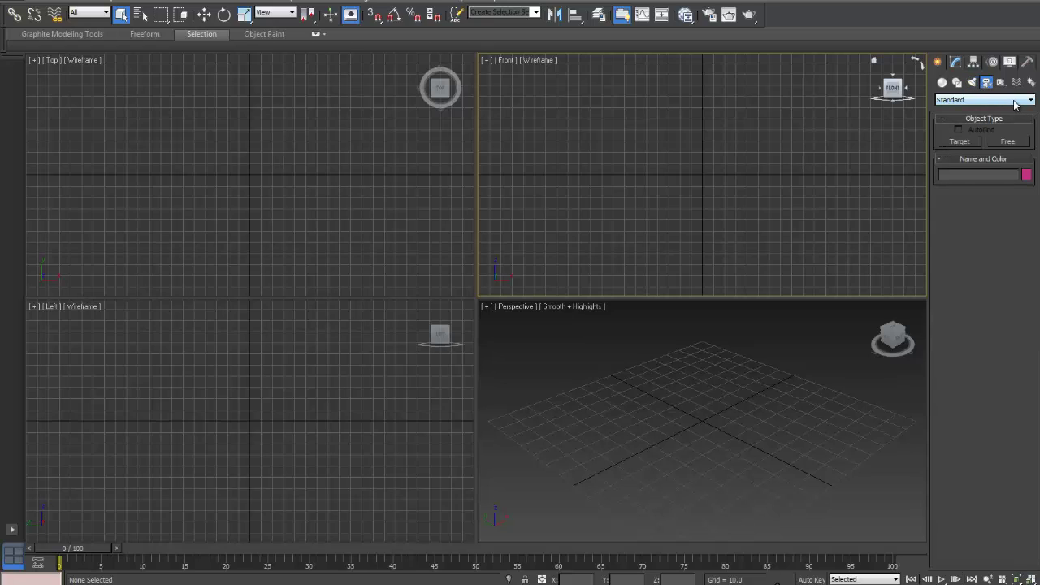
pyautogui.click(986, 100)
pyautogui.click(949, 110)
pyautogui.click(1001, 83)
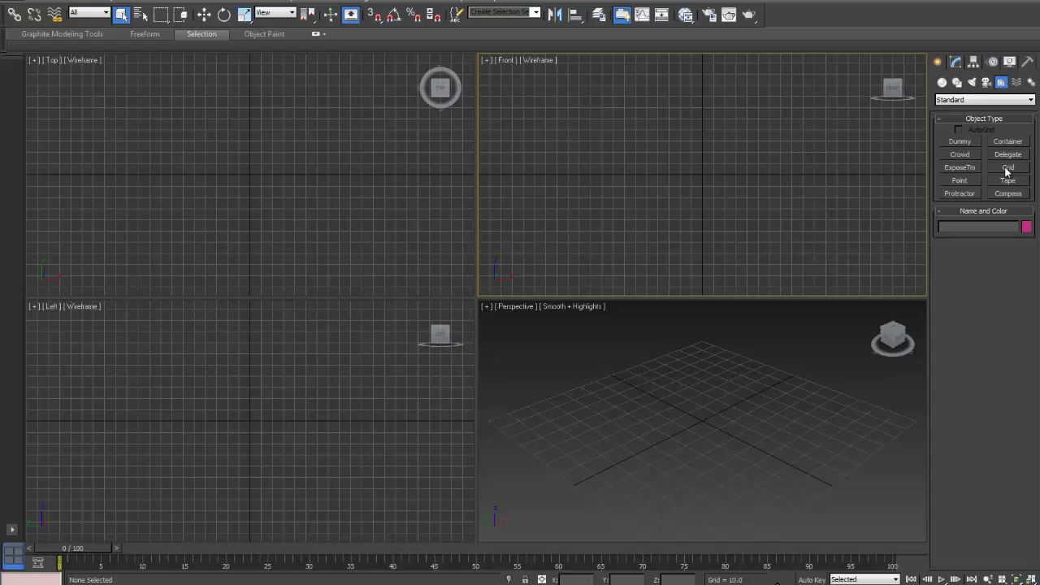
pyautogui.click(1015, 83)
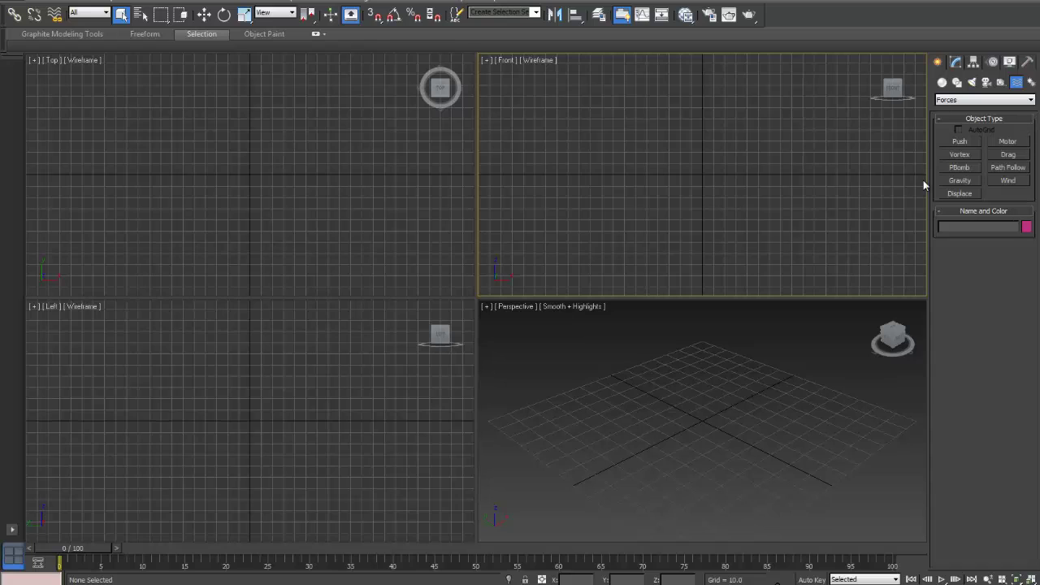
pyautogui.click(1031, 82)
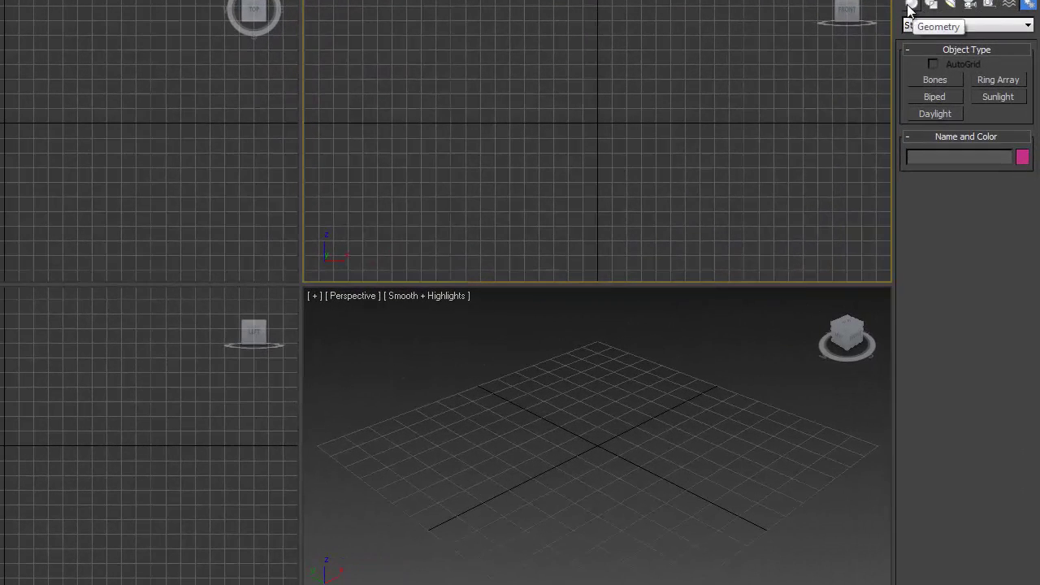
# Create a Standard Primitives box about 49 long, 67 wide and 35 high in the Perspective viewport
pyautogui.click(912, 5)
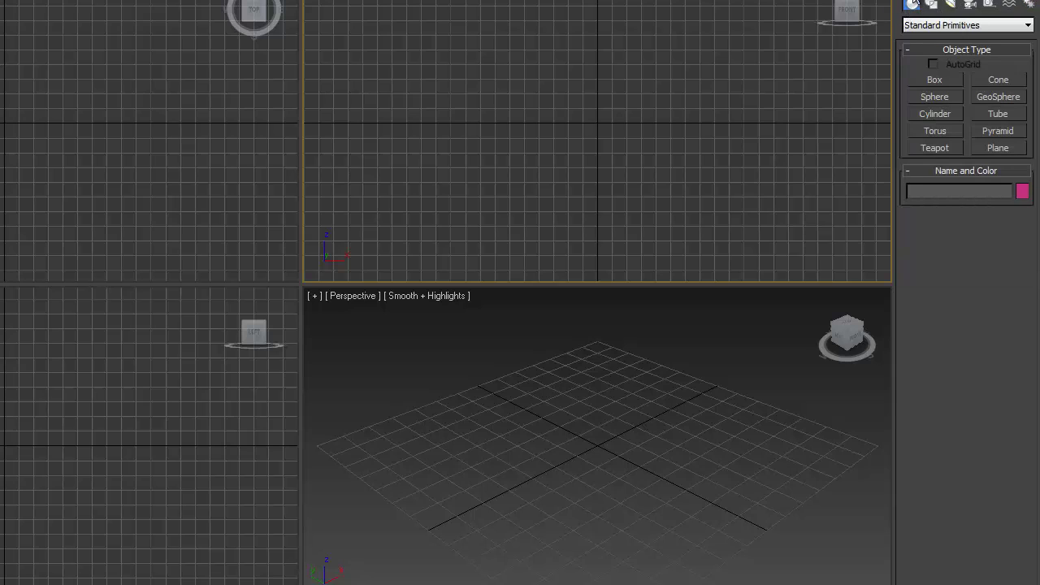
pyautogui.click(927, 81)
pyautogui.moveTo(524, 453); pyautogui.dragTo(737, 425)
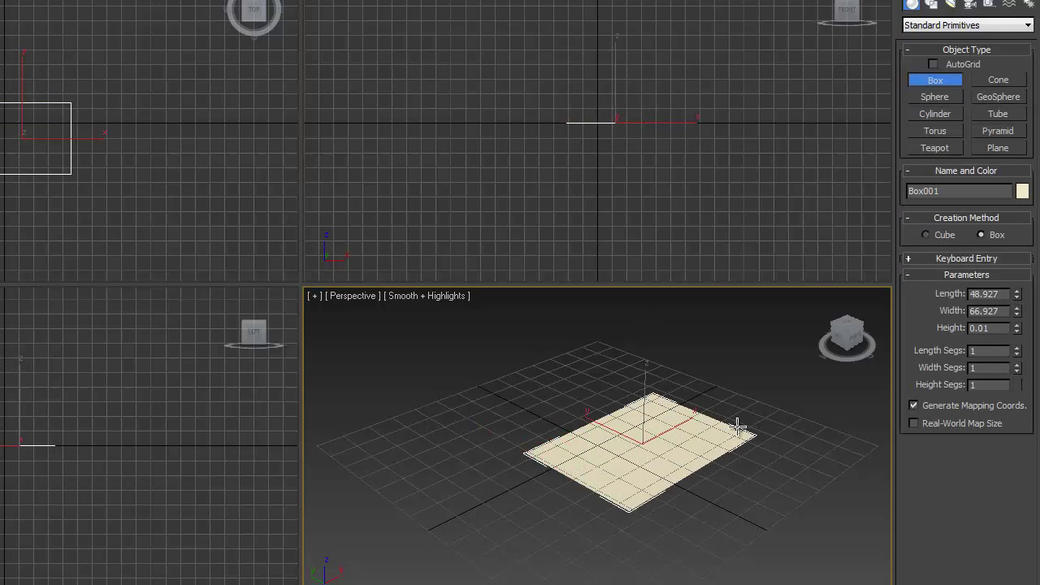
pyautogui.click(708, 332)
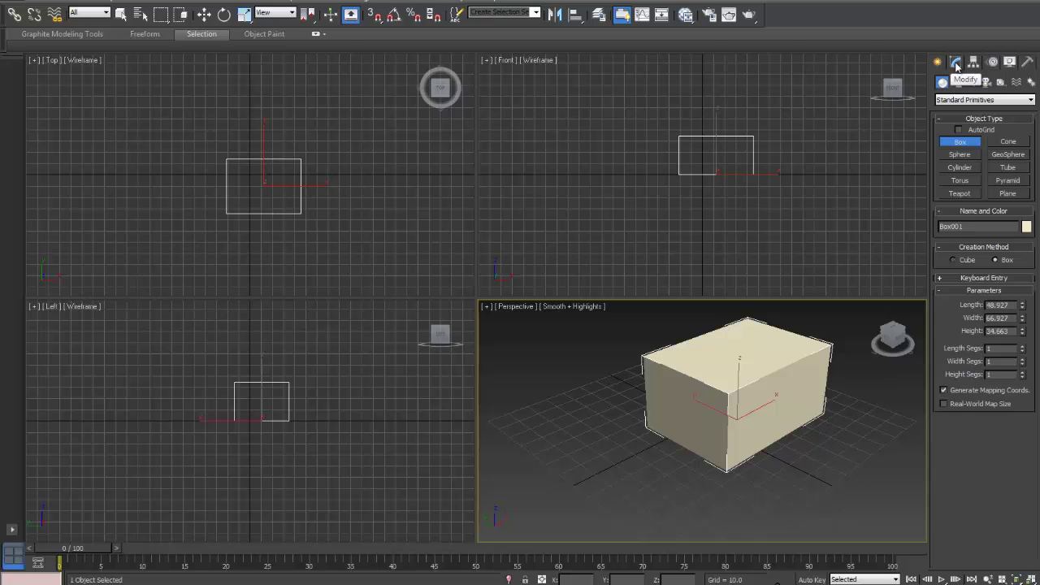
# Modify the box's dimensions to about 68 long, 65 wide and 31 high
pyautogui.click(956, 63)
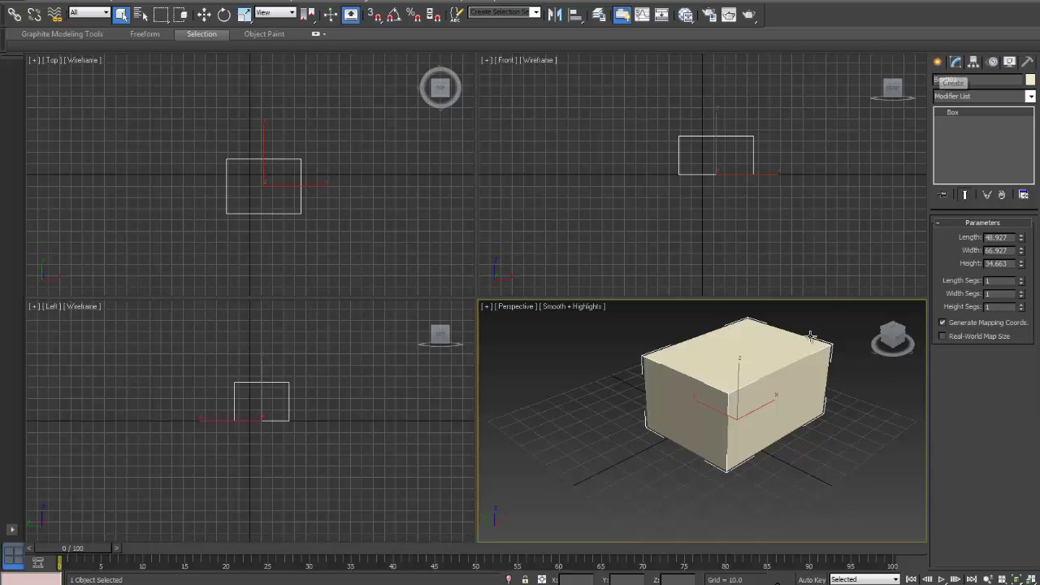
pyautogui.click(937, 62)
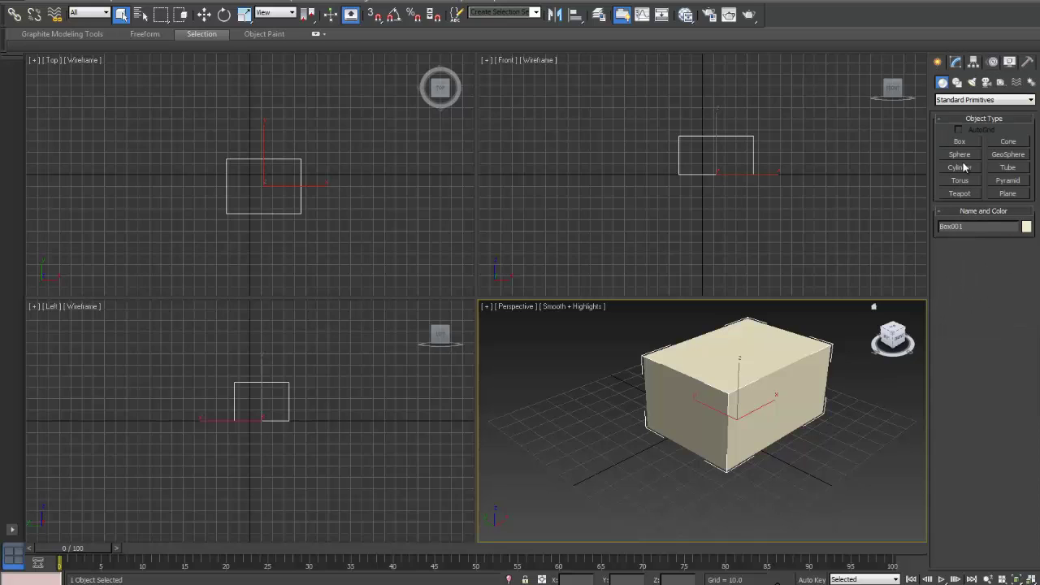
pyautogui.click(957, 64)
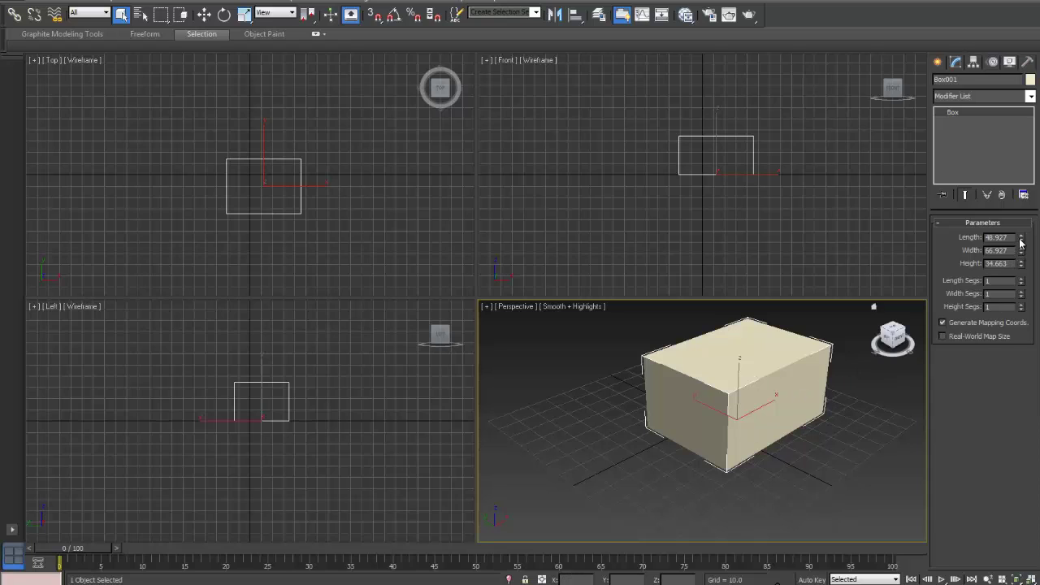
pyautogui.moveTo(1022, 238); pyautogui.dragTo(1021, 276)
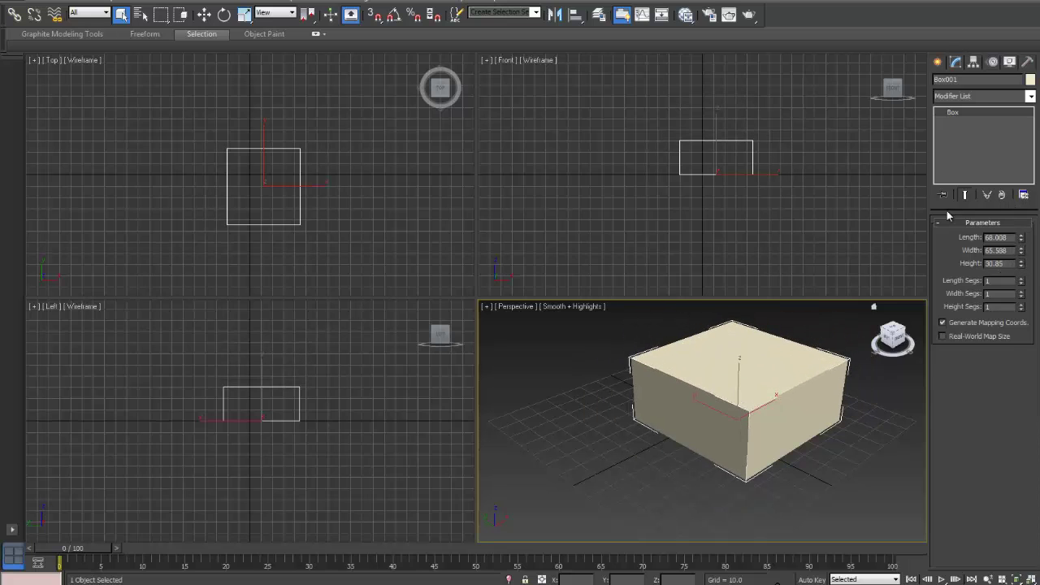
pyautogui.click(961, 113)
pyautogui.click(940, 64)
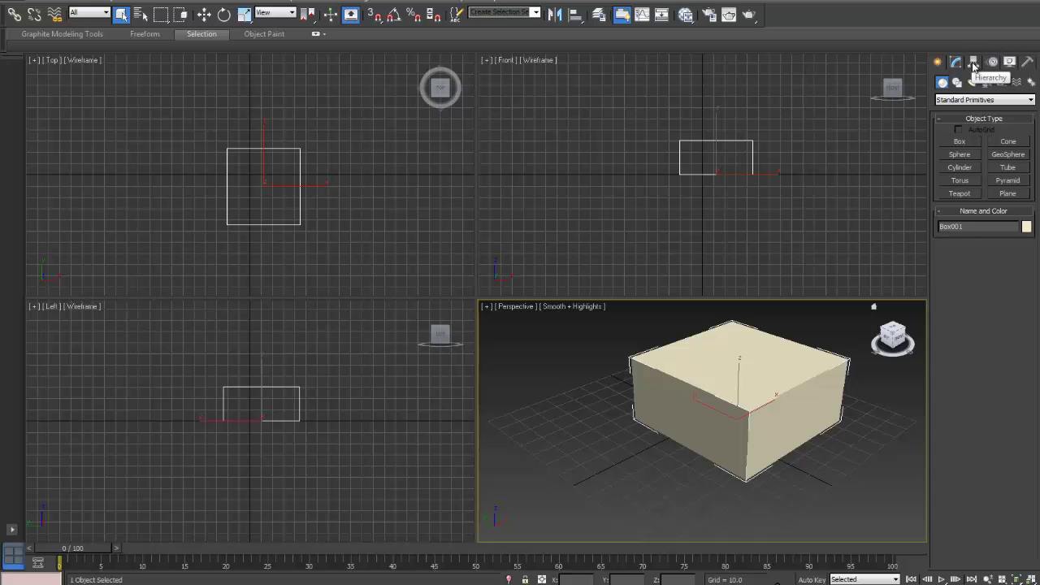
# Review the box's Hierarchy settings for Pivot, IK and Link Info
pyautogui.click(973, 64)
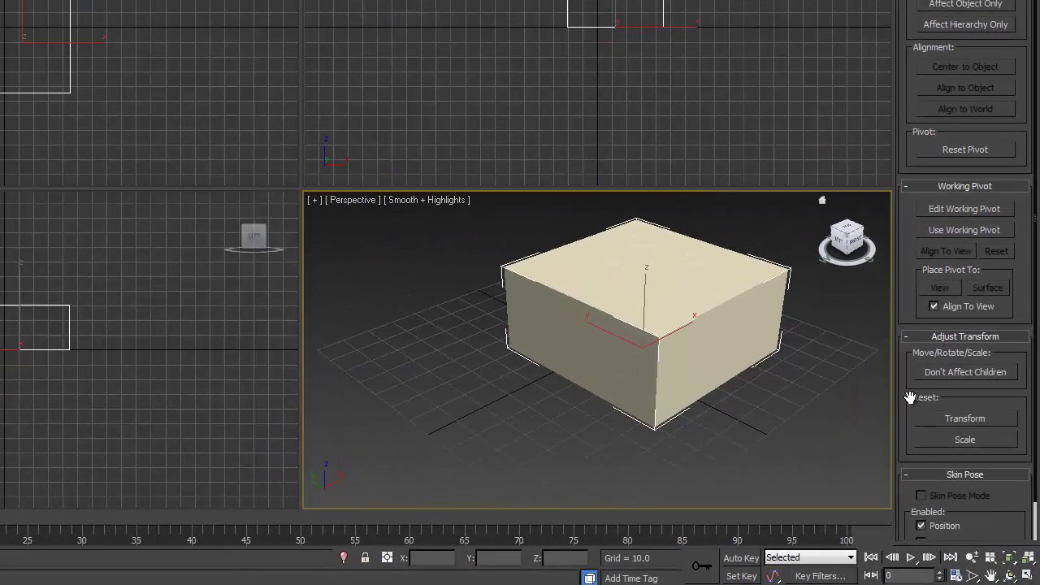
pyautogui.moveTo(910, 397)
pyautogui.mouseDown()
pyautogui.moveTo(910, 298)
pyautogui.moveTo(913, 420)
pyautogui.moveTo(911, 410)
pyautogui.mouseUp()
pyautogui.scroll(-1, 965, 341)
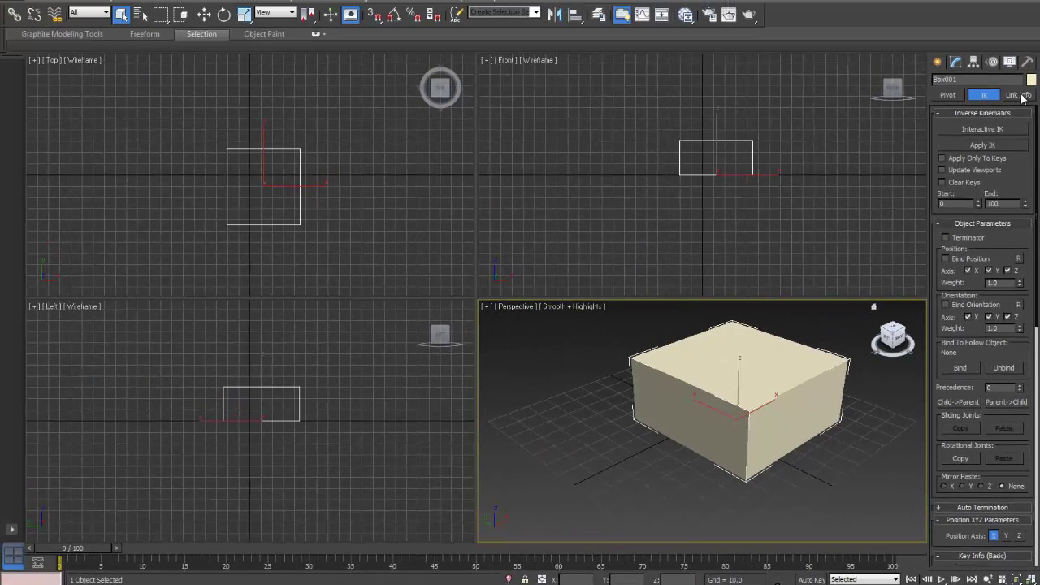
pyautogui.click(1018, 95)
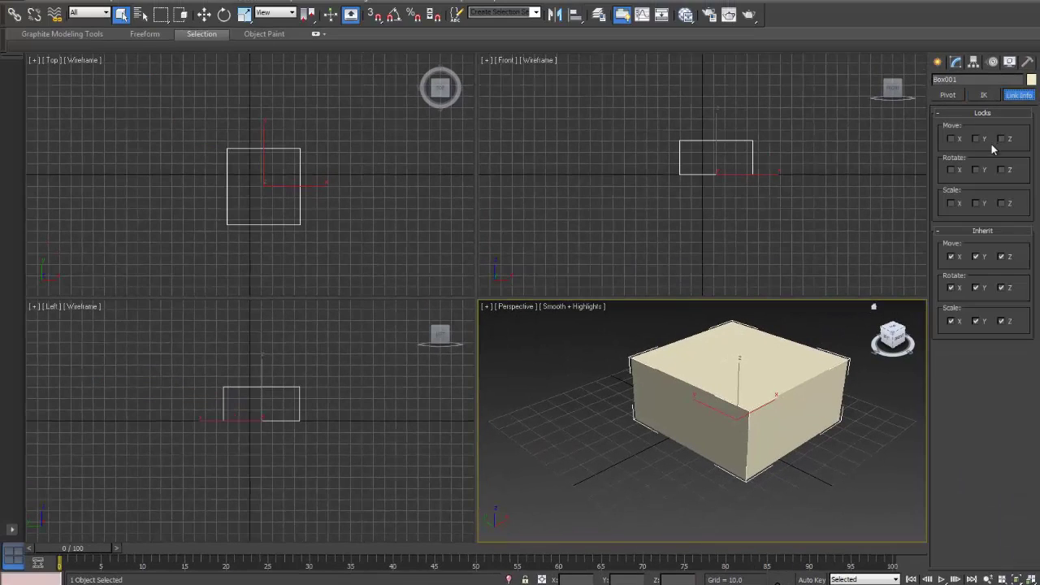
pyautogui.click(984, 94)
pyautogui.click(947, 94)
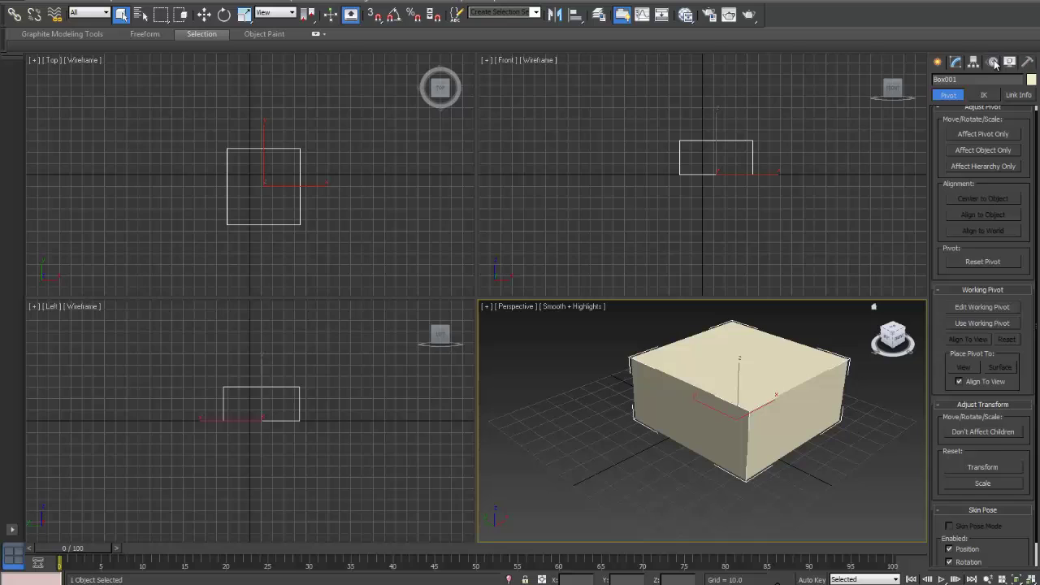
# Review the box's Motion settings, including Assign Controller and Trajectories
pyautogui.click(992, 63)
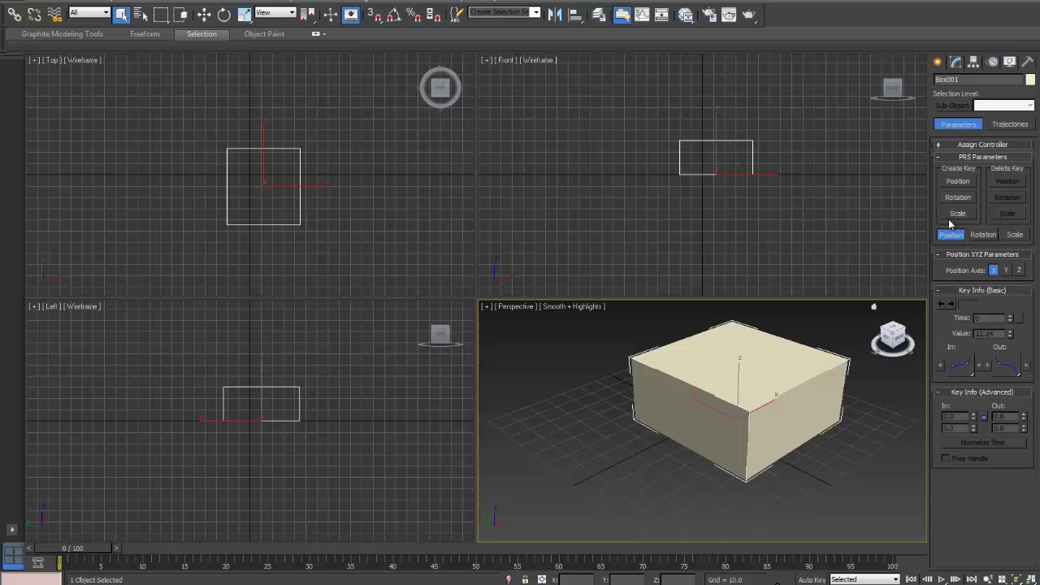
pyautogui.click(940, 143)
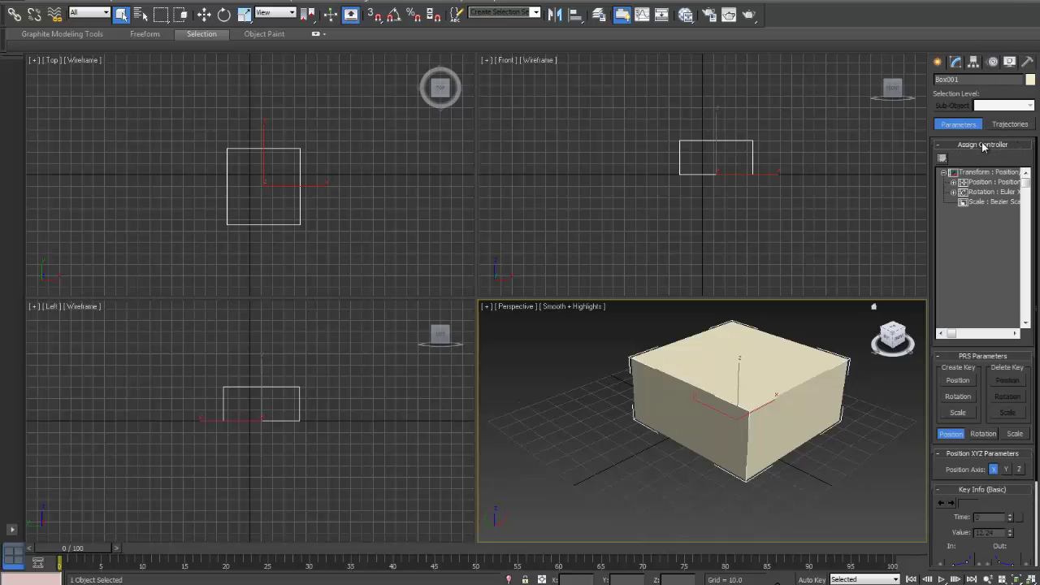
pyautogui.click(940, 147)
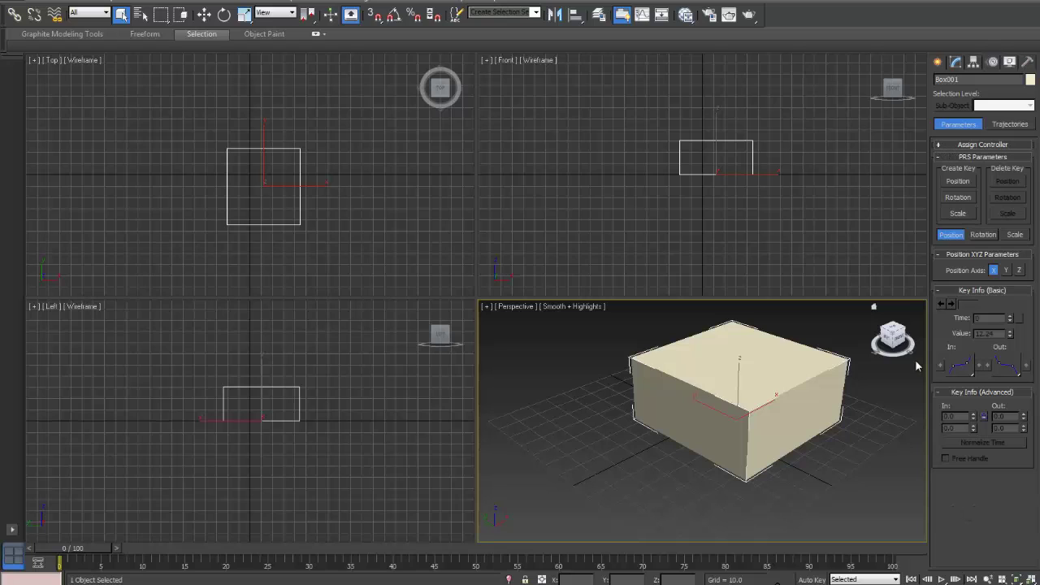
pyautogui.click(998, 126)
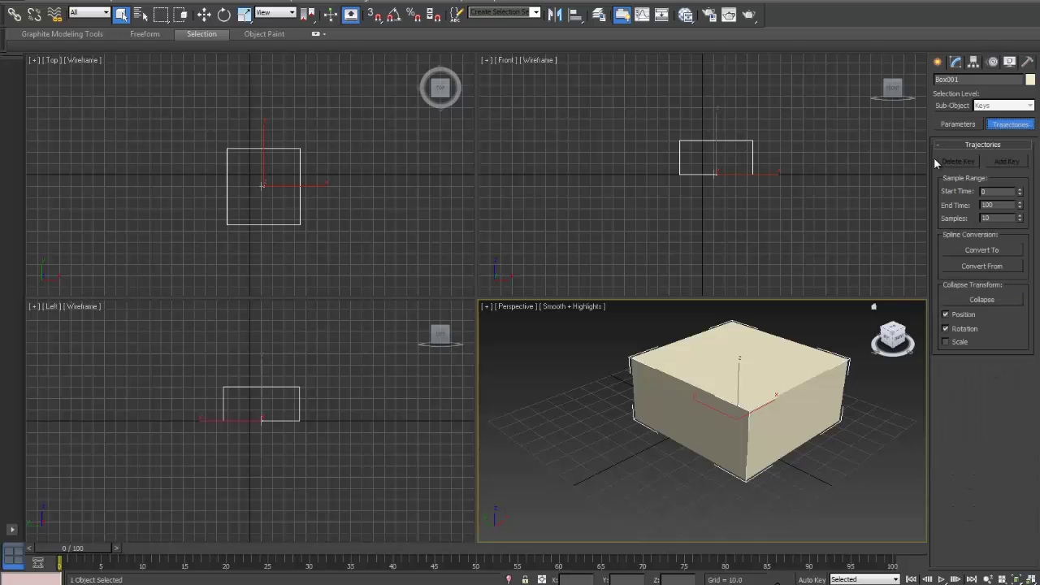
pyautogui.click(956, 125)
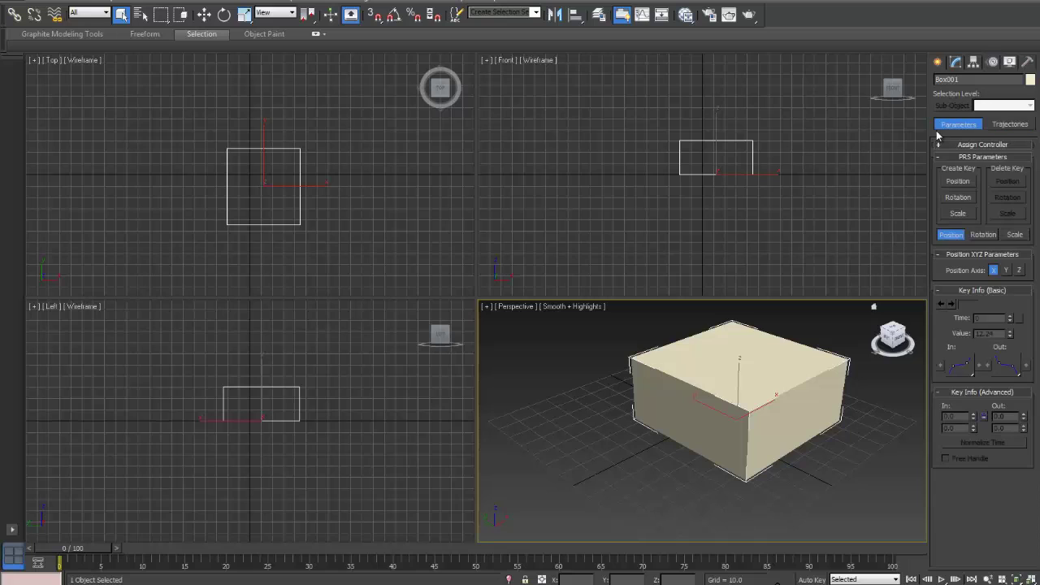
# Review the Display settings for colour, hiding by category and display properties, including the rollout options
pyautogui.click(1010, 63)
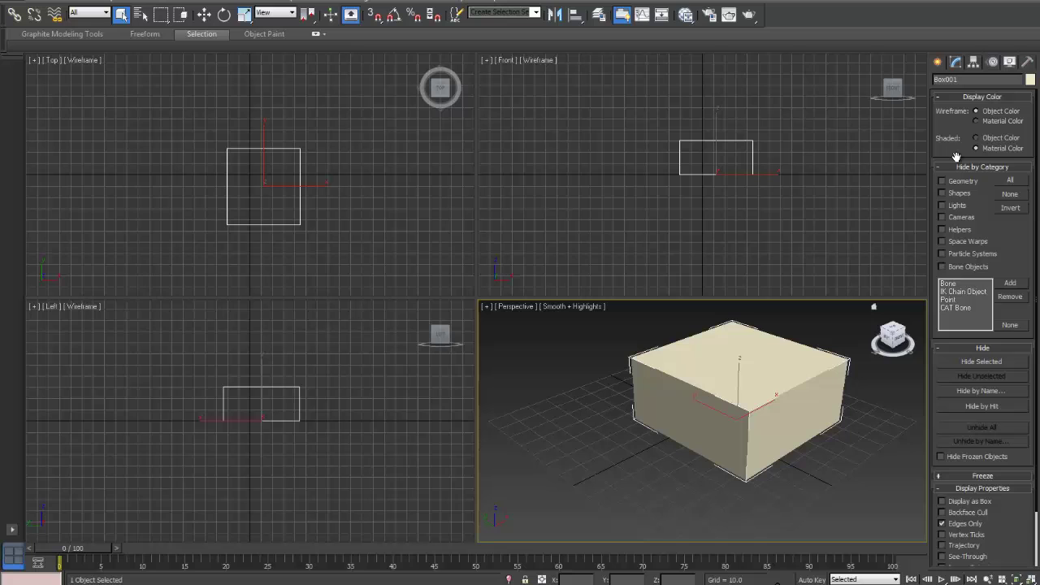
pyautogui.moveTo(1008, 222); pyautogui.dragTo(1012, 248)
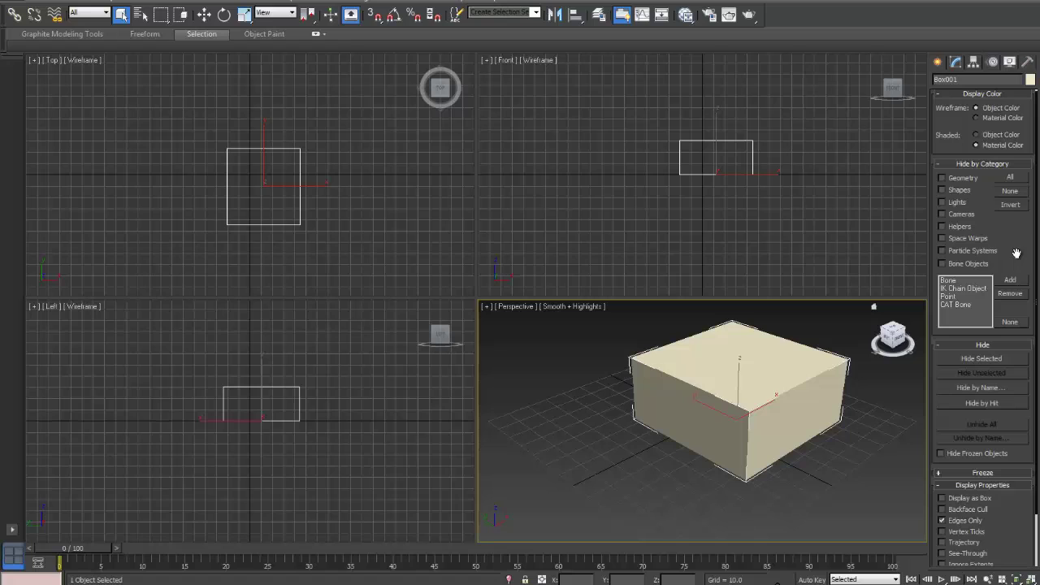
pyautogui.rightClick(1016, 249)
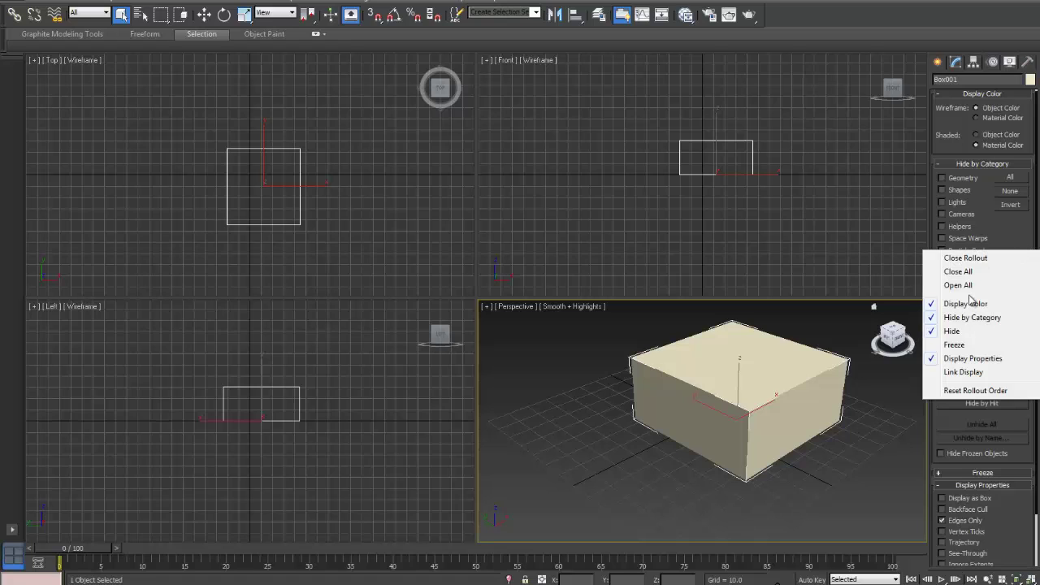
pyautogui.click(1013, 238)
pyautogui.moveTo(1014, 242); pyautogui.dragTo(1011, 138)
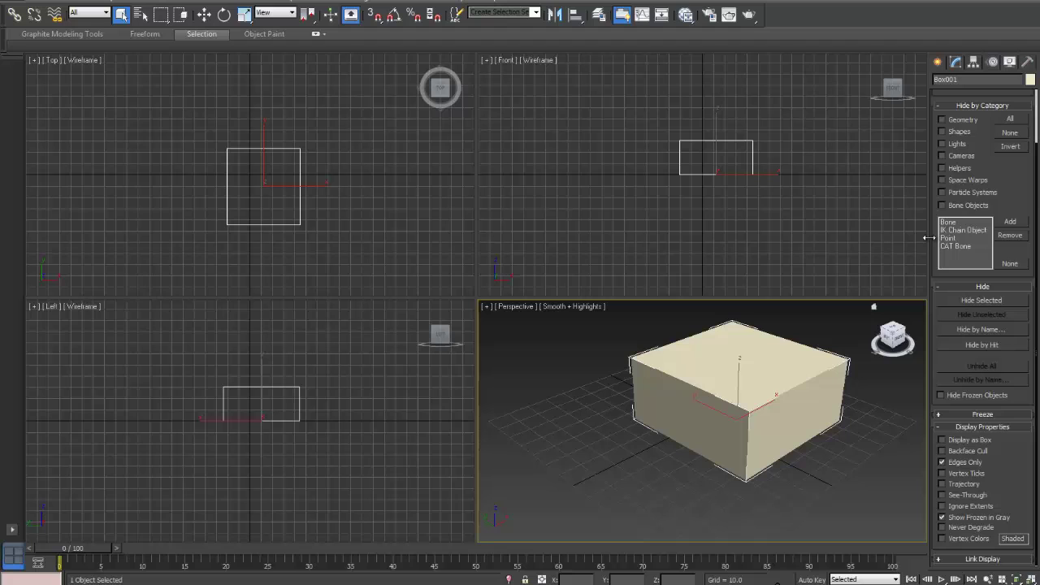
# Widen the command panel to two columns and restore it to a single column
pyautogui.moveTo(916, 238); pyautogui.dragTo(870, 242)
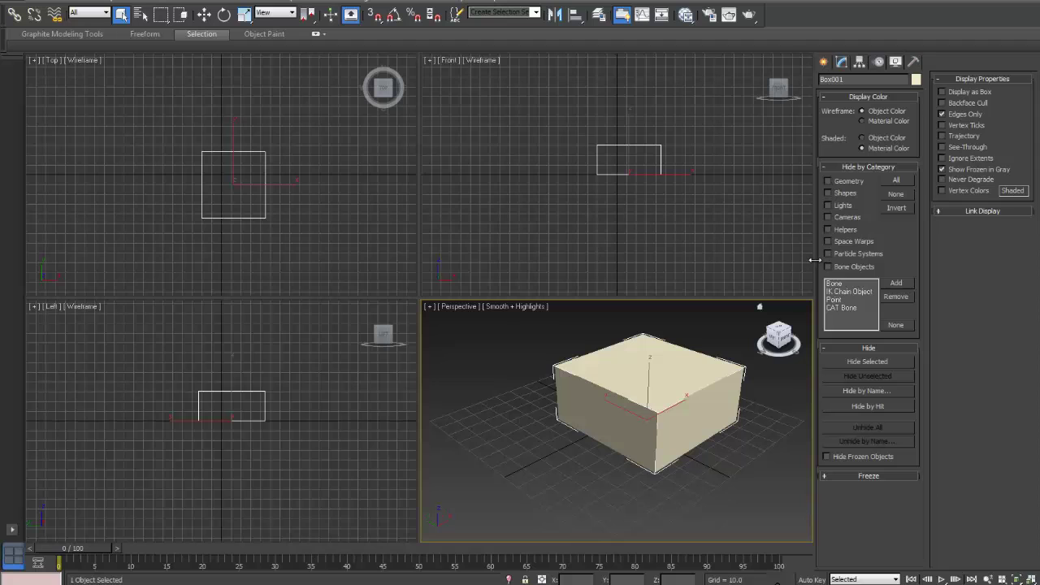
pyautogui.moveTo(814, 260); pyautogui.dragTo(942, 260)
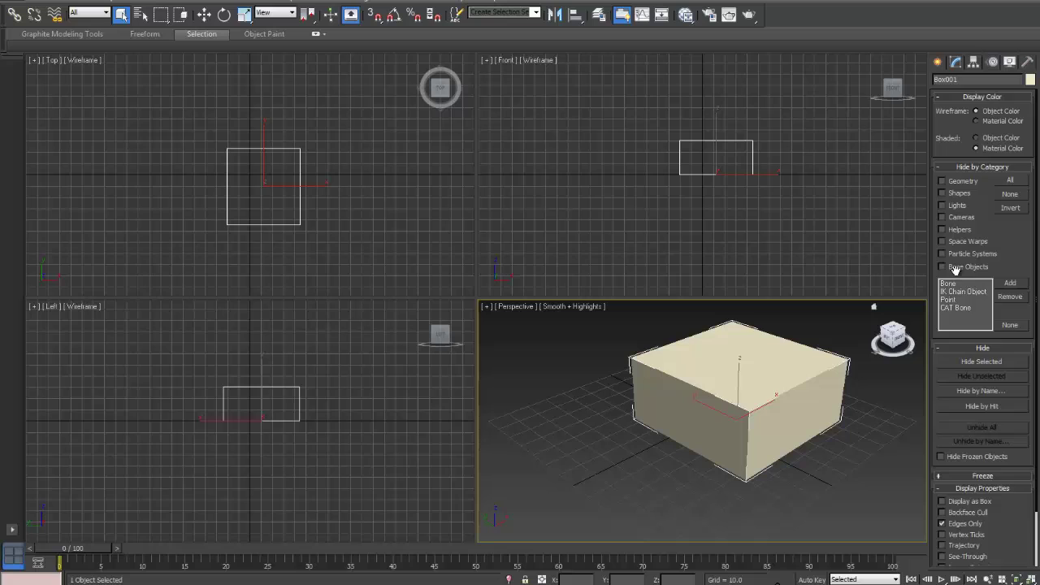
pyautogui.scroll(-3, 955, 268)
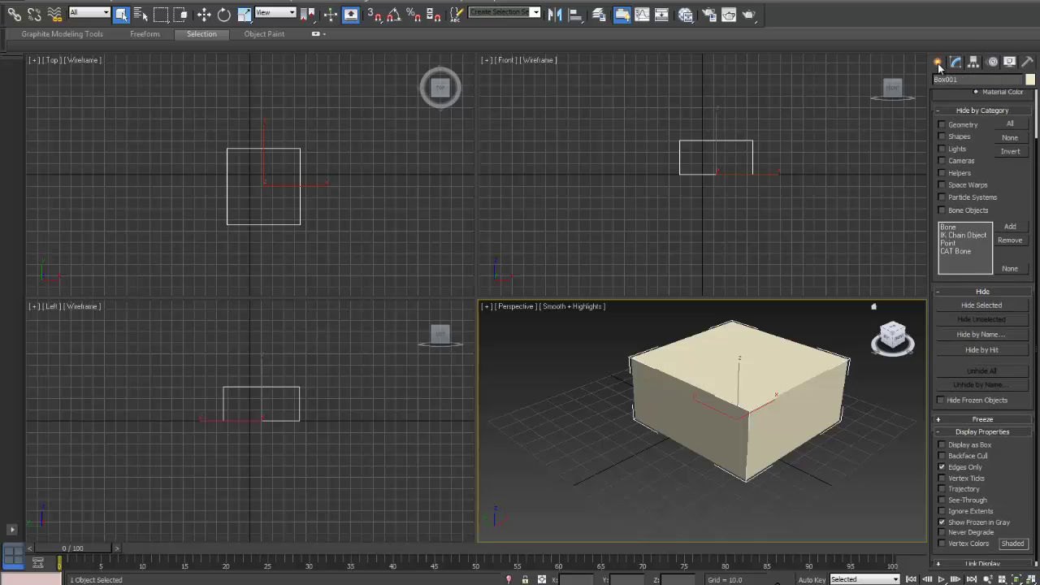
pyautogui.moveTo(932, 355); pyautogui.dragTo(933, 477)
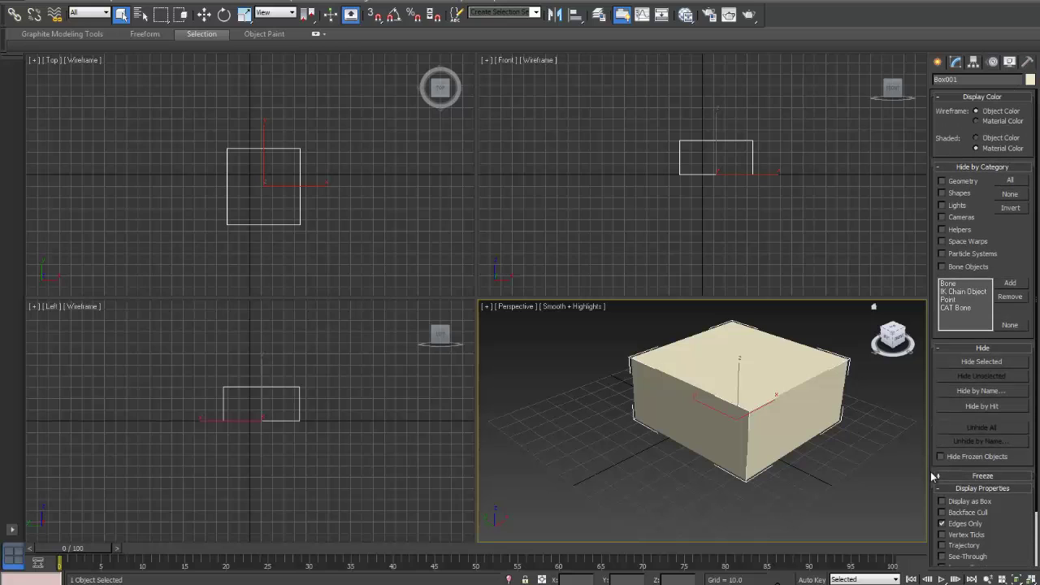
# Review the available Utilities and return to the Standard Primitives creation options
pyautogui.click(1027, 64)
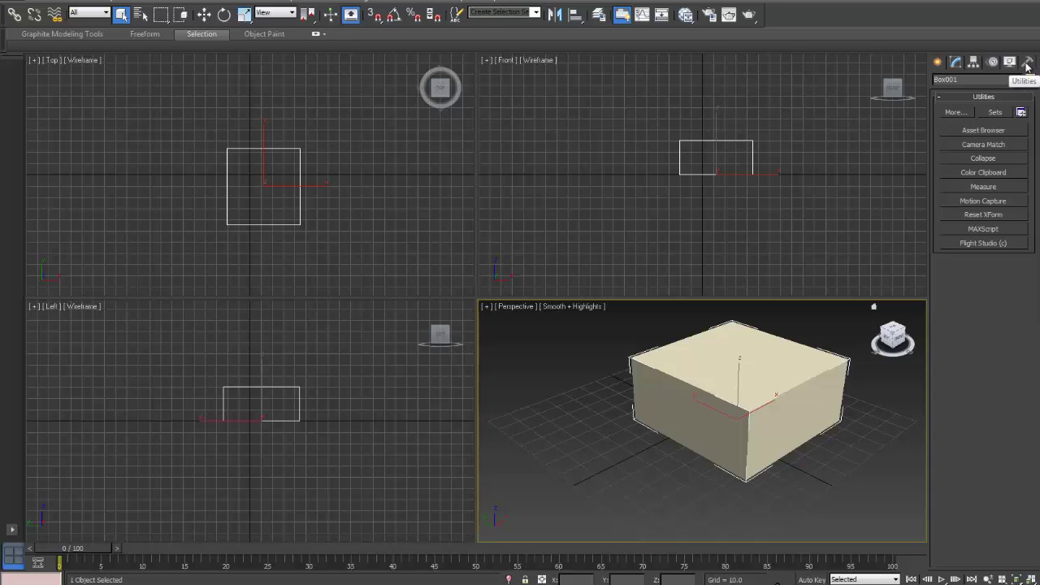
pyautogui.click(939, 65)
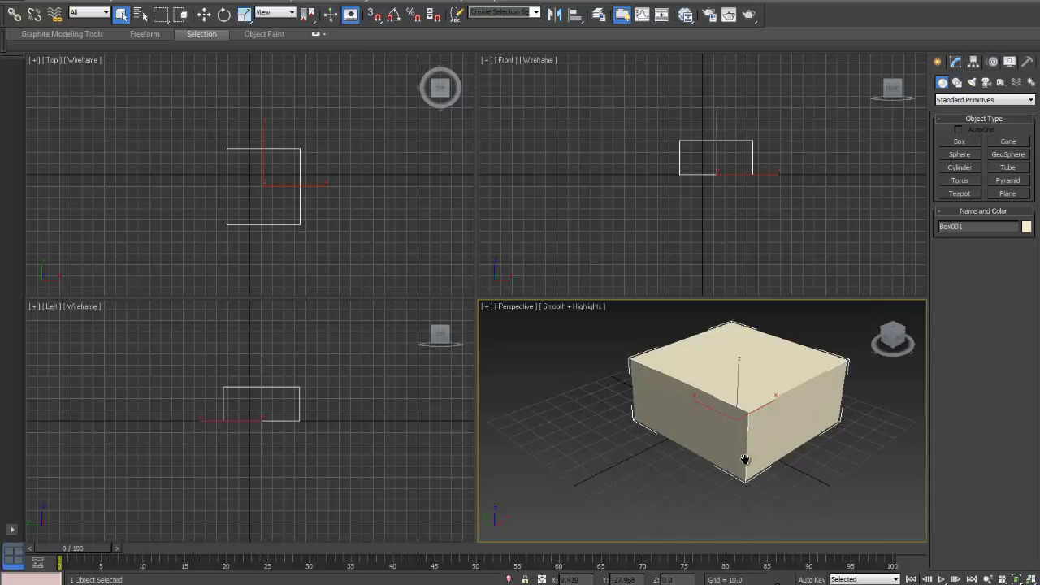
# Delete the box from the scene
pyautogui.scroll(-4, 745, 459)
pyautogui.scroll(2, 675, 408)
pyautogui.moveTo(717, 407)
pyautogui.mouseDown(button='middle')
pyautogui.moveTo(733, 434)
pyautogui.moveTo(714, 390)
pyautogui.mouseUp(button='middle')
pyautogui.press('Delete')
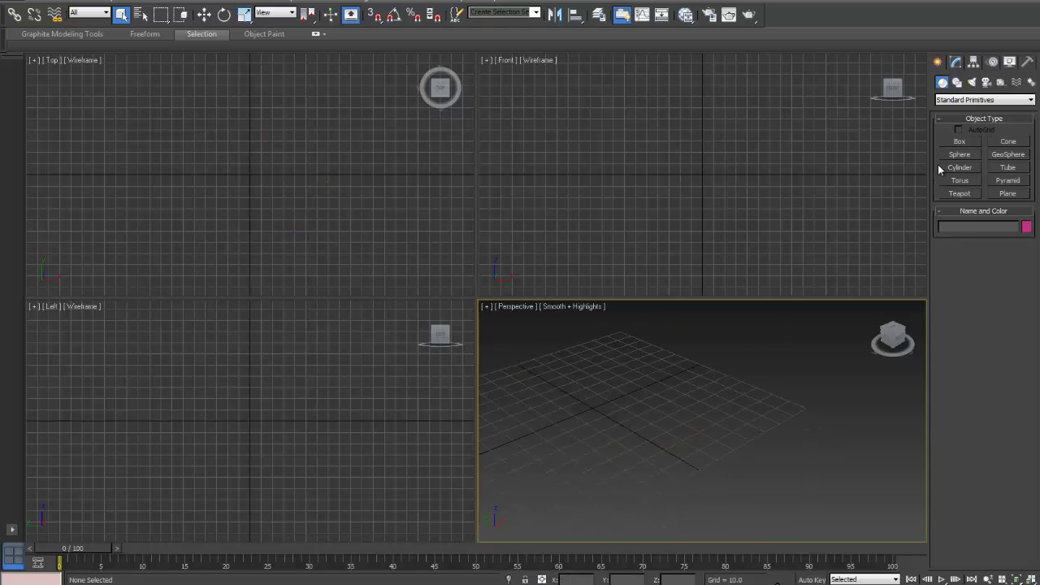
# Draw a circle spline with a radius of about 46 around the origin in the Front viewport and undo it
pyautogui.click(956, 82)
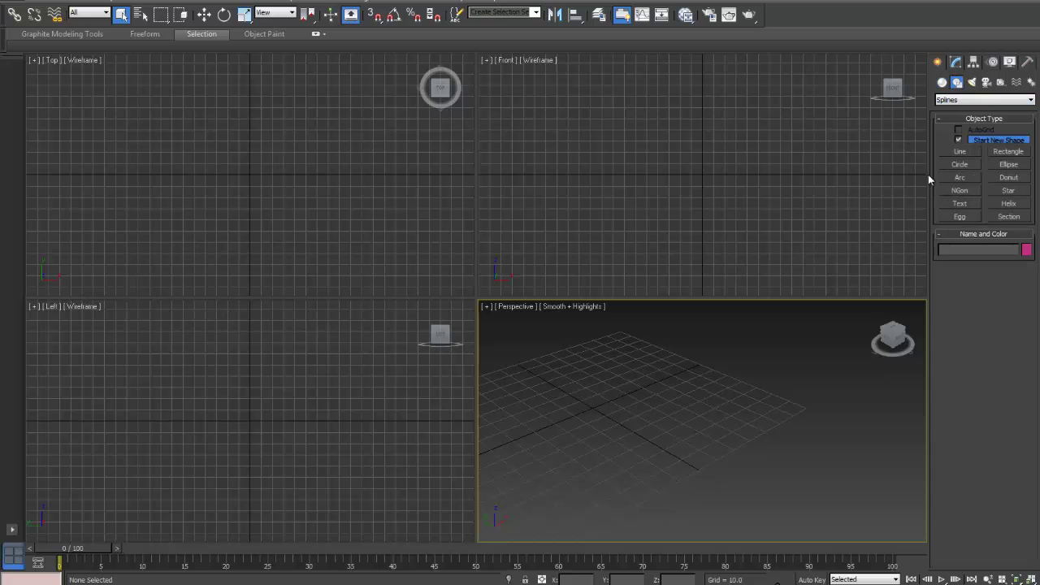
pyautogui.click(959, 164)
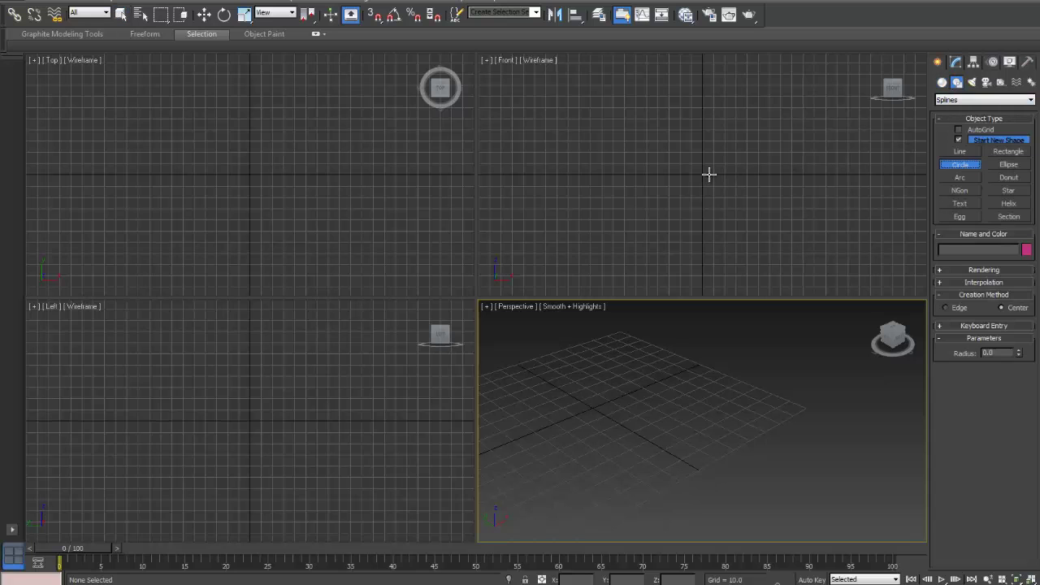
pyautogui.moveTo(704, 173); pyautogui.dragTo(700, 120)
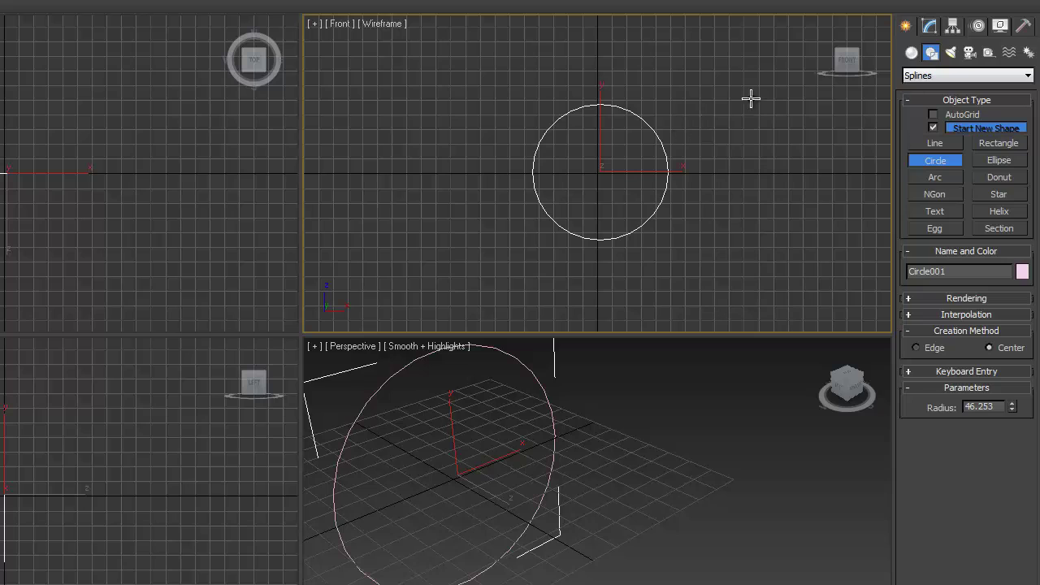
pyautogui.hotkey('ctrl', 'z')
# Create a Target Spot light aimed at the origin from about 125 away in the Front viewport, and delete it
pyautogui.click(950, 52)
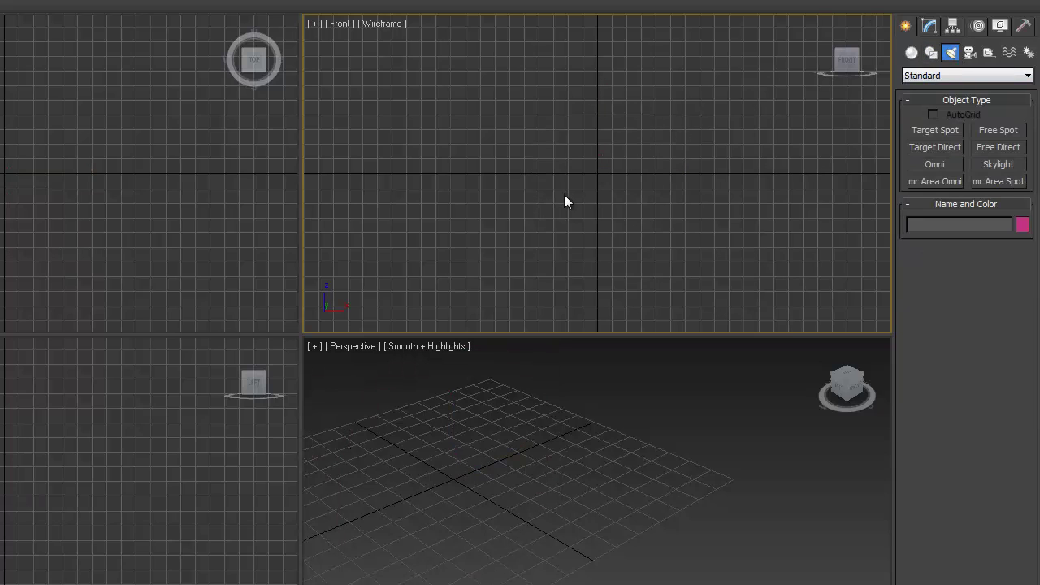
pyautogui.click(935, 130)
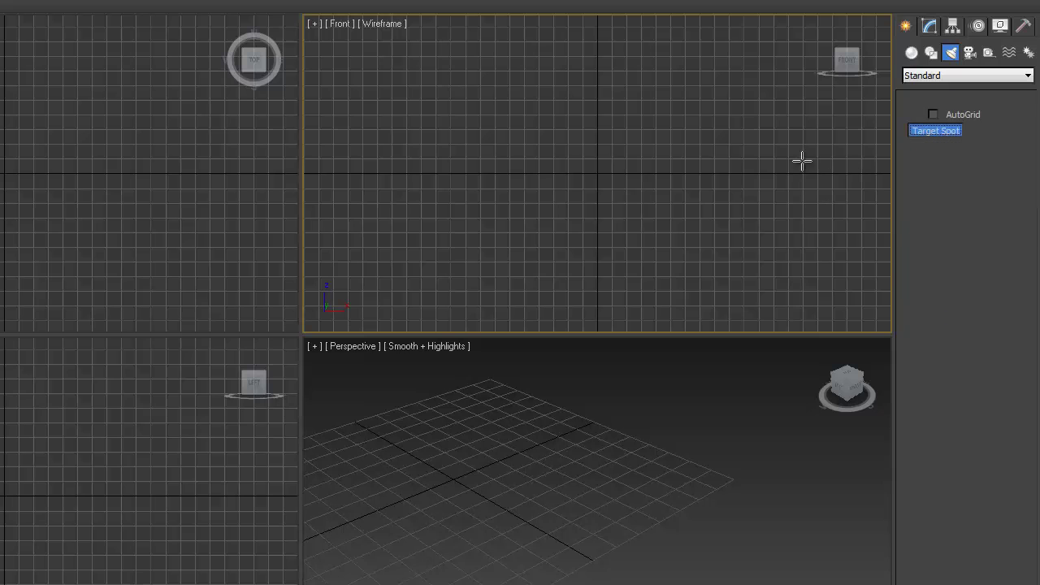
pyautogui.moveTo(736, 90); pyautogui.dragTo(745, 77)
pyautogui.moveTo(675, 132); pyautogui.dragTo(597, 172)
pyautogui.middleClick(630, 535)
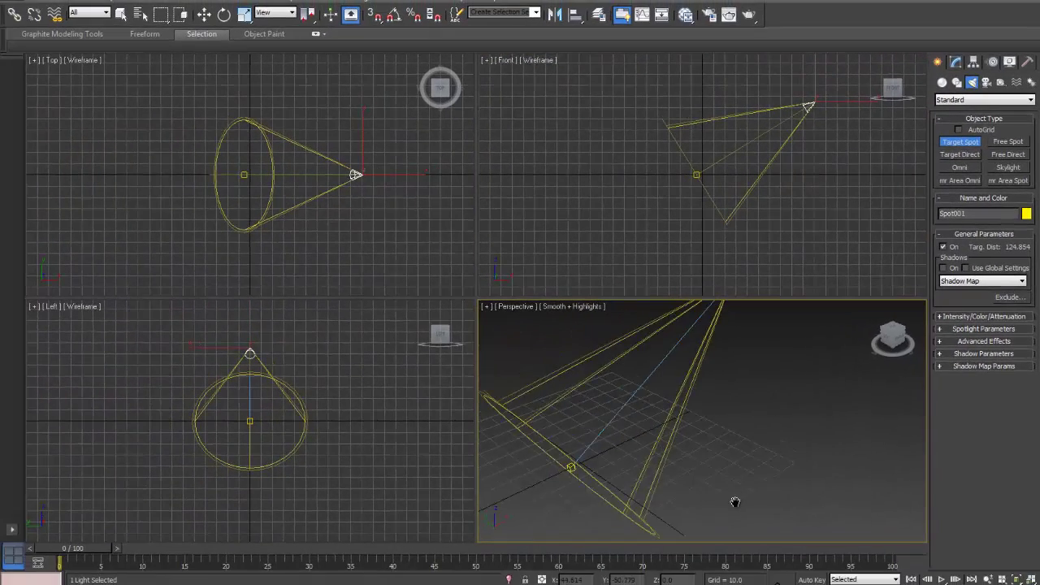
pyautogui.scroll(-3, 702, 532)
pyautogui.moveTo(708, 540); pyautogui.dragTo(742, 478, button='middle')
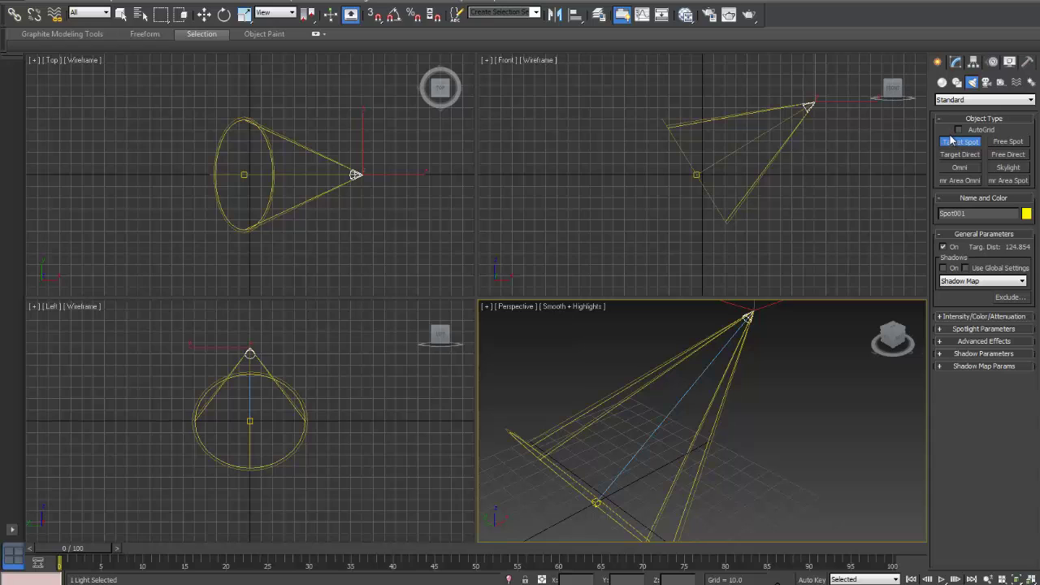
pyautogui.press('Delete')
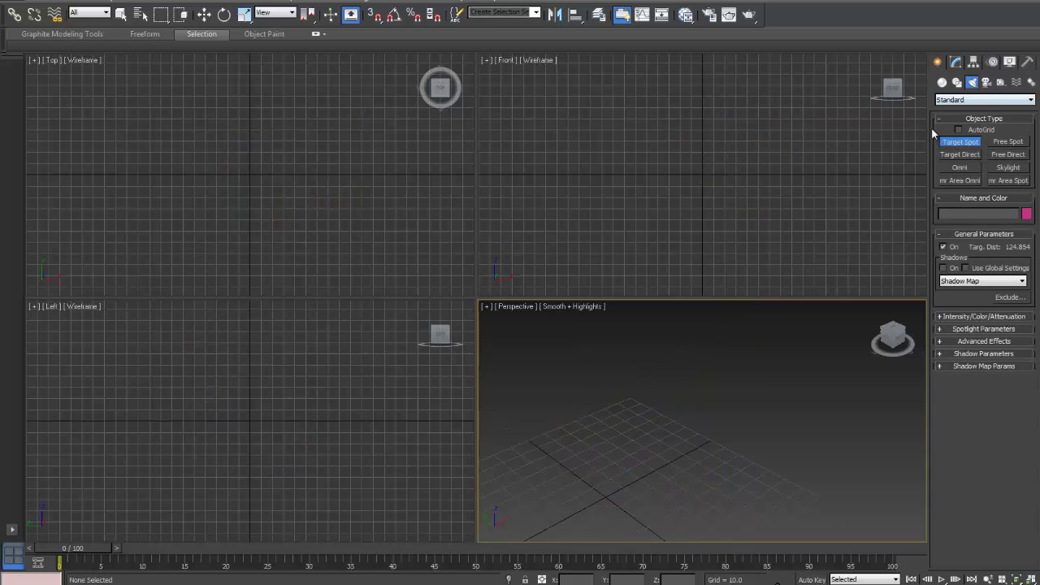
# Create a Target camera across the origin in the Front viewport with a target distance of about 137
pyautogui.click(987, 82)
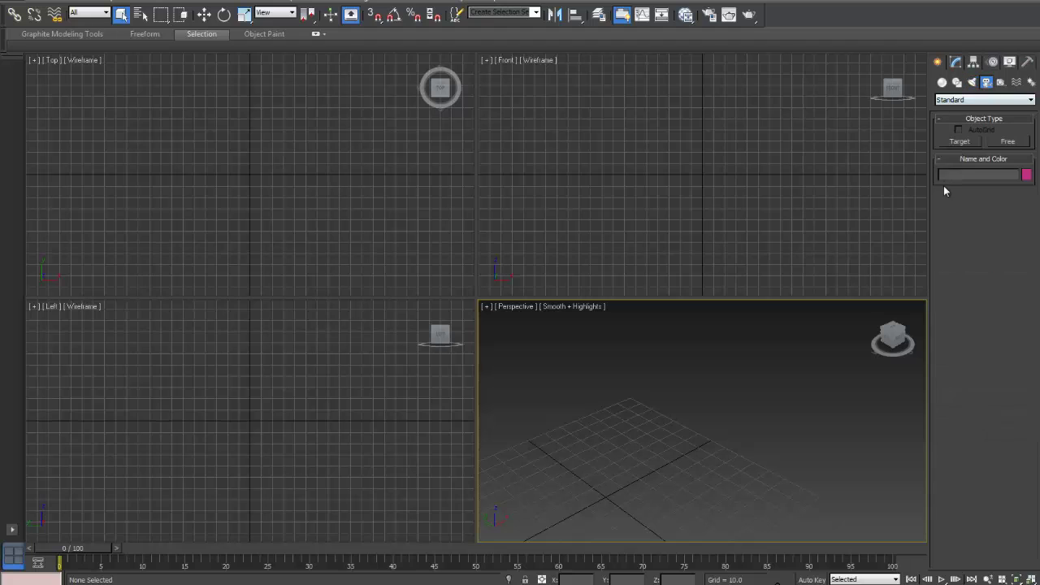
pyautogui.click(959, 141)
pyautogui.moveTo(825, 159); pyautogui.dragTo(673, 166)
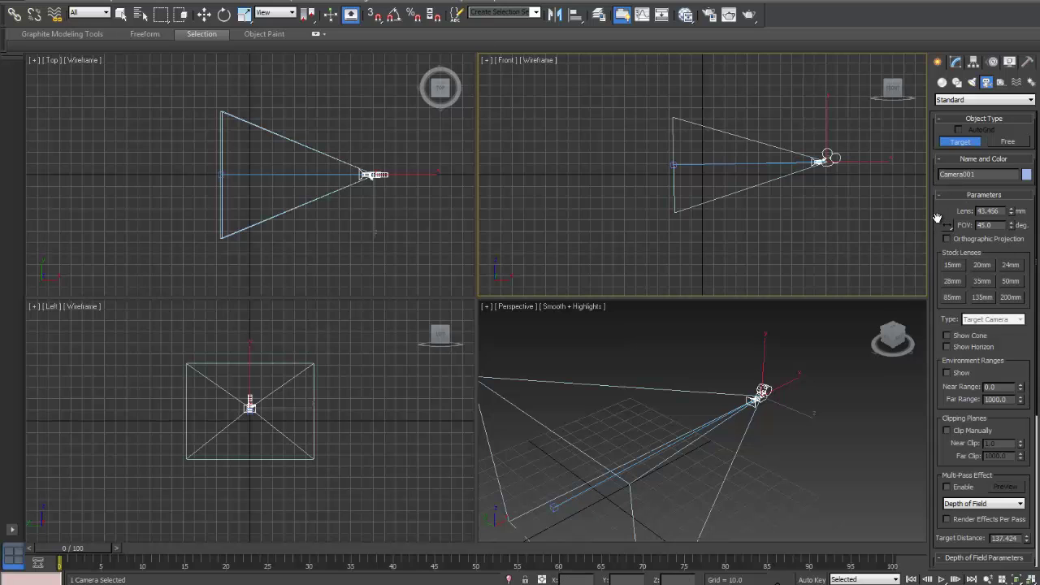
# Look through the Target camera's parameters and delete the camera from the scene
pyautogui.moveTo(940, 215); pyautogui.dragTo(935, 3)
pyautogui.moveTo(935, 129); pyautogui.dragTo(933, 313)
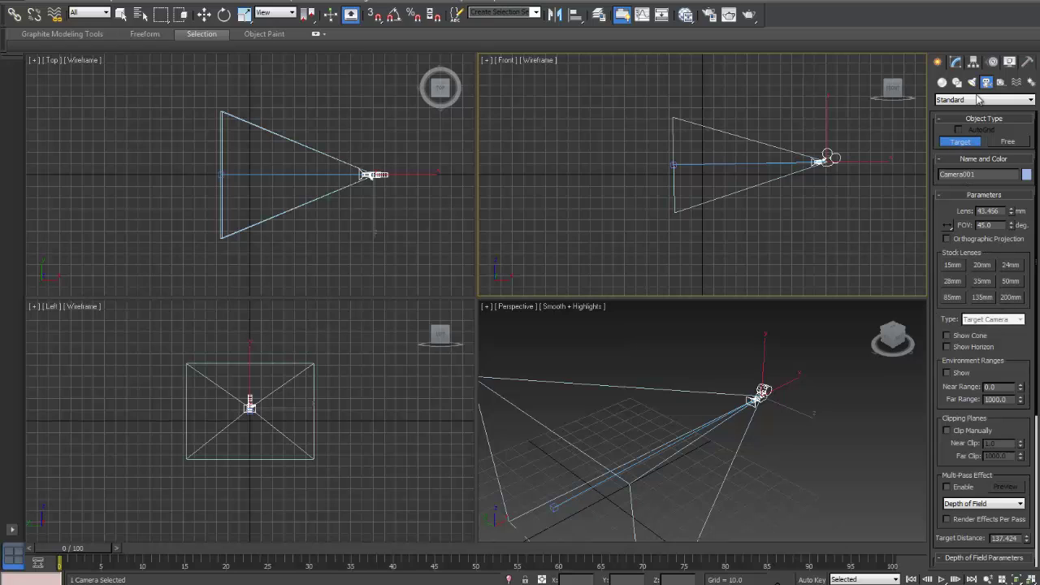
pyautogui.press('Delete')
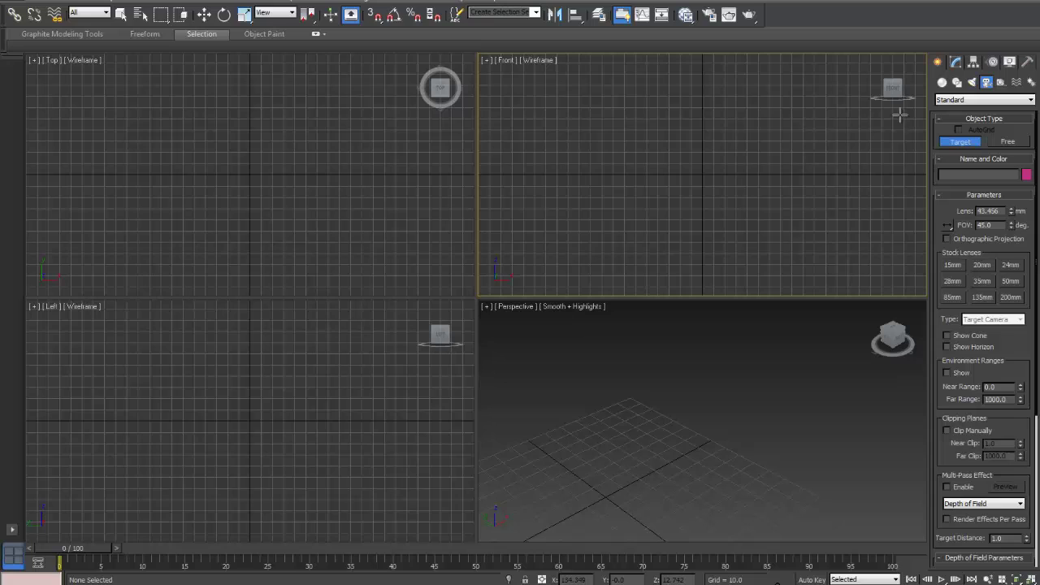
# Create a Tape helper running nearly horizontally just above the origin in the Front viewport, and delete it
pyautogui.click(1001, 83)
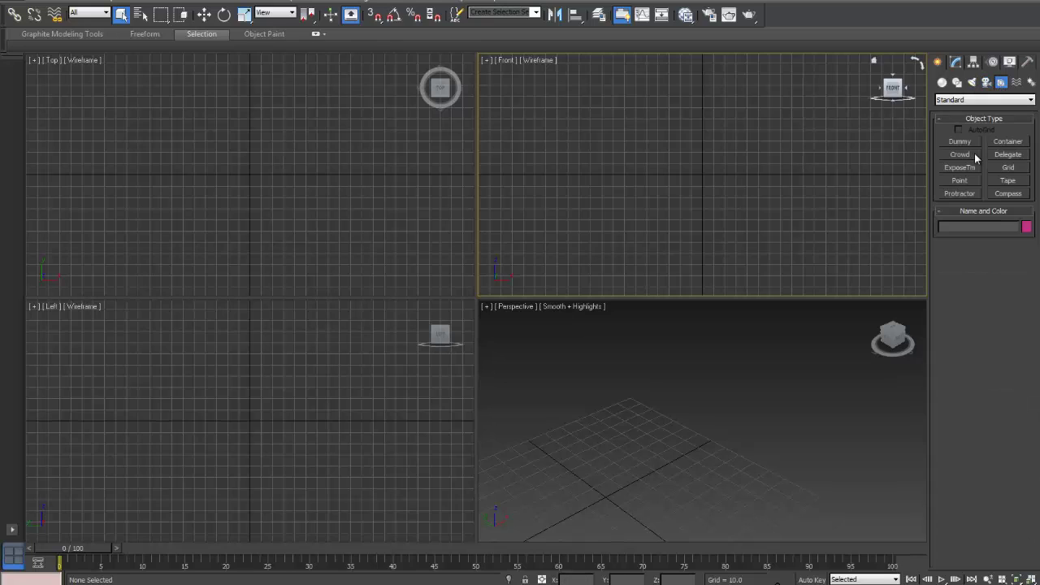
pyautogui.click(1007, 180)
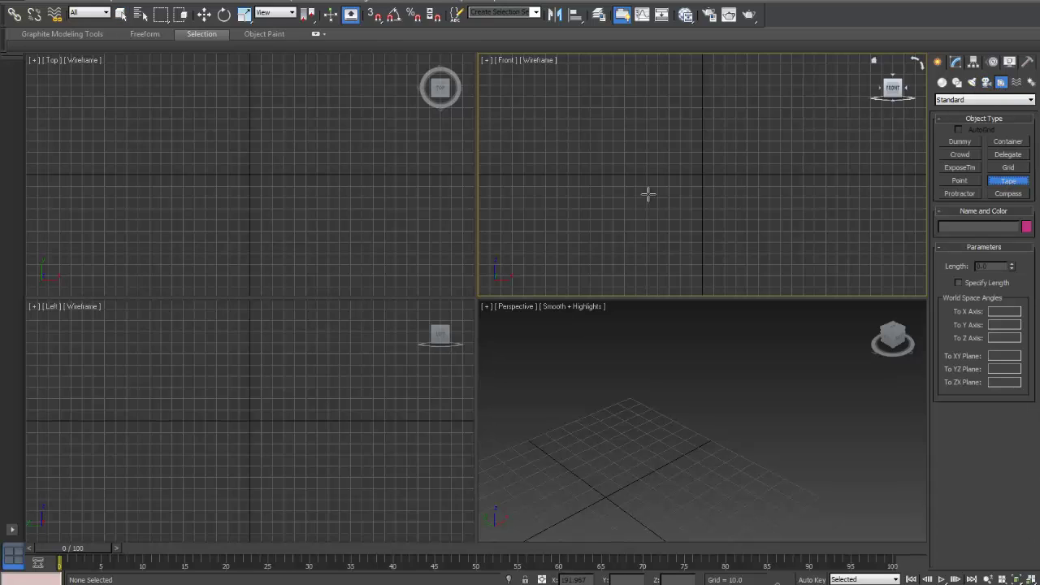
pyautogui.moveTo(577, 166); pyautogui.dragTo(597, 179)
pyautogui.moveTo(776, 122); pyautogui.dragTo(814, 156)
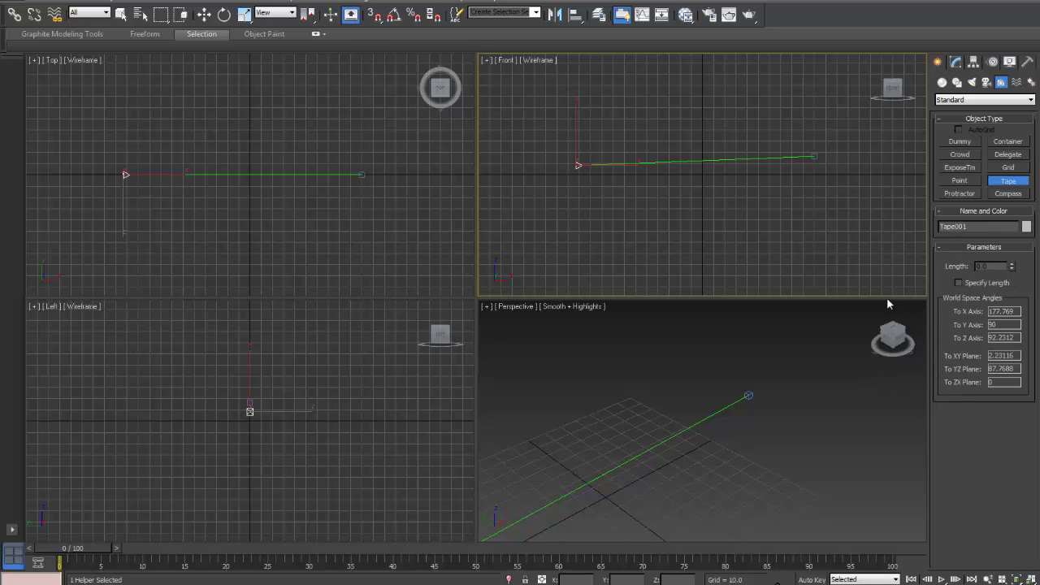
pyautogui.press('Delete')
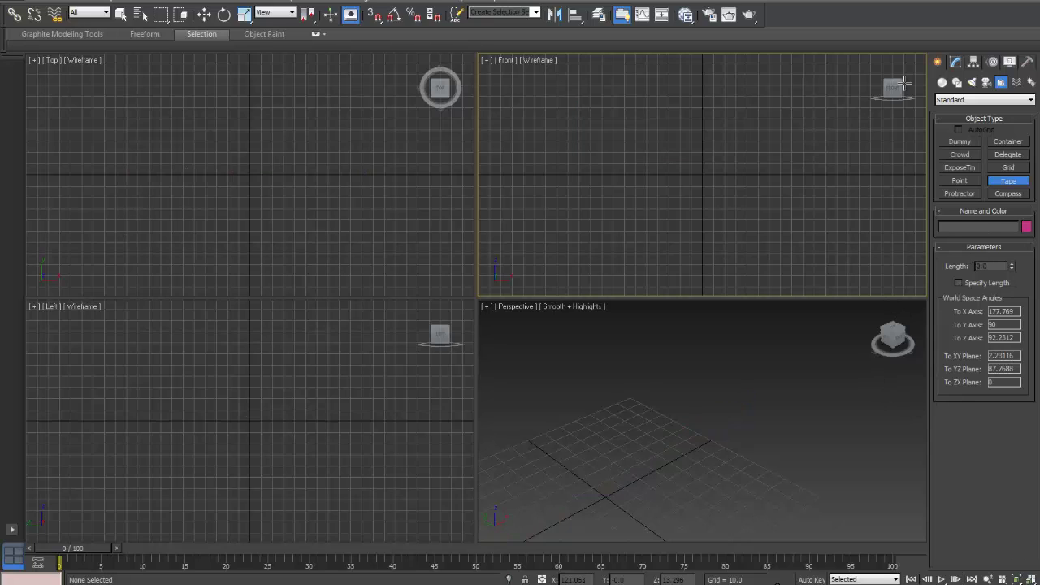
# Show the Forces space warps, and create a zigzag chain of three bones with an end bone in the Perspective viewport
pyautogui.click(1017, 83)
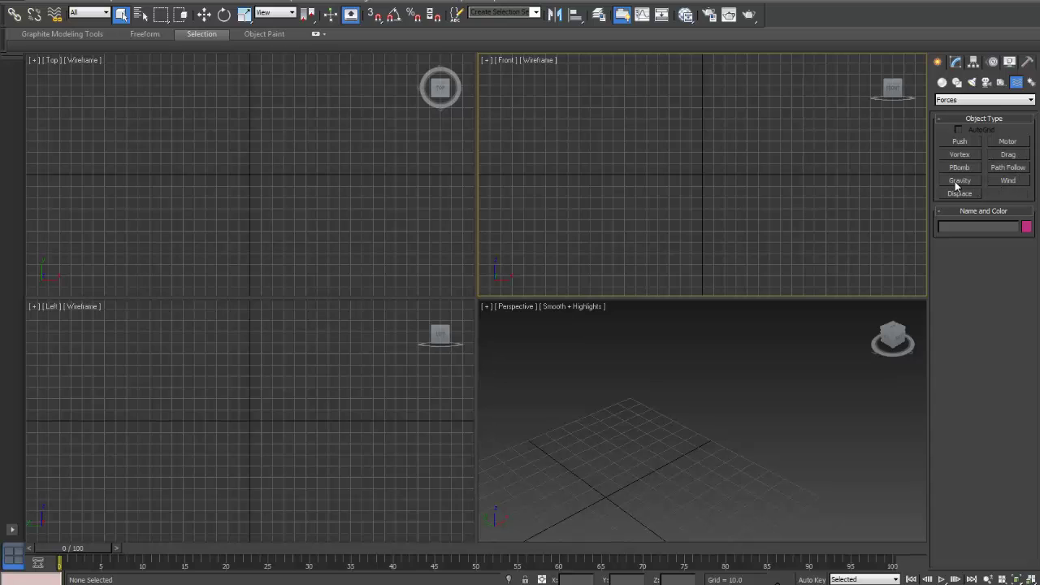
pyautogui.click(1031, 83)
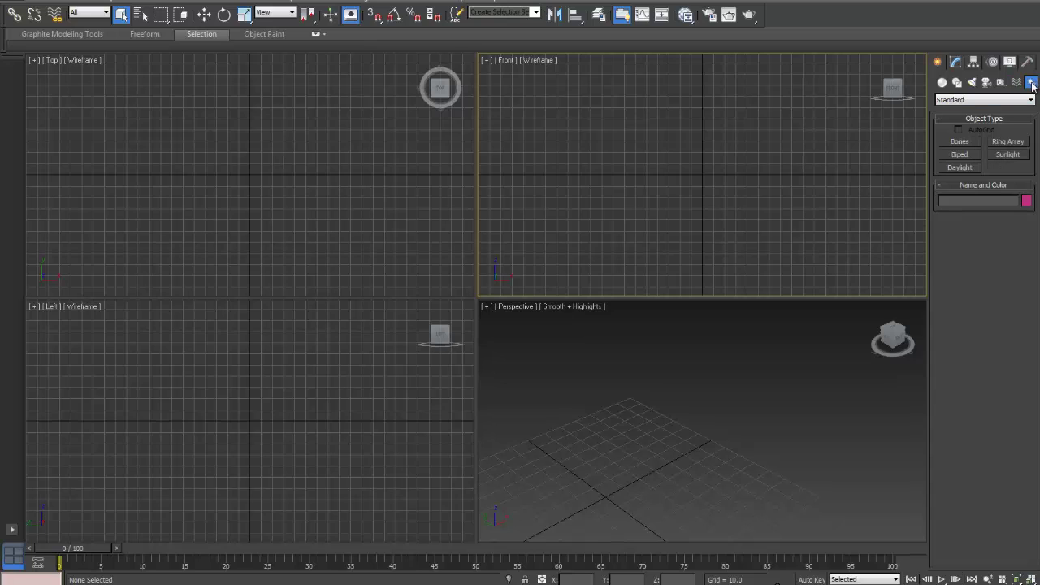
pyautogui.click(959, 141)
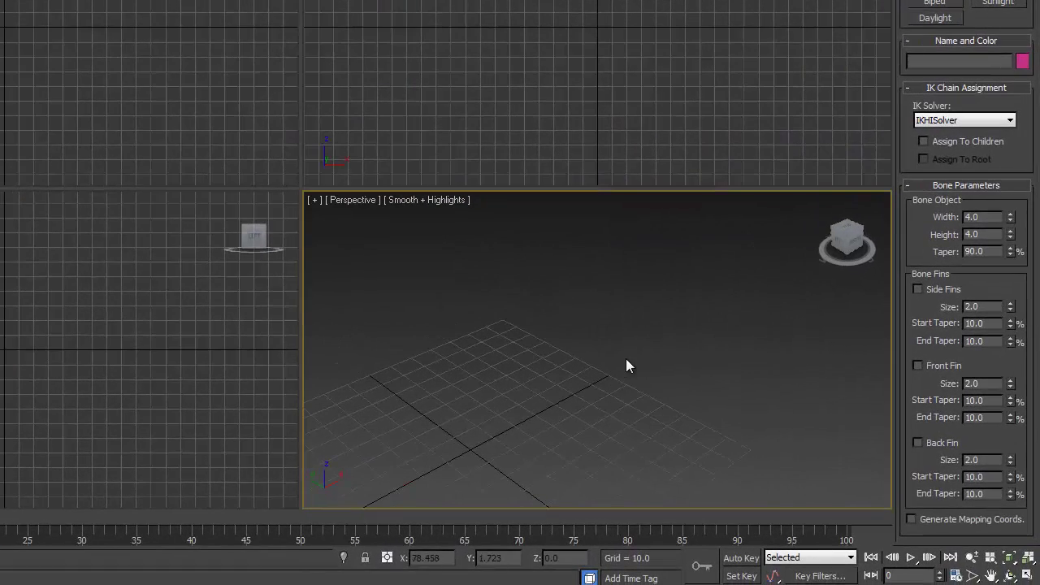
pyautogui.click(726, 427)
pyautogui.click(761, 407)
pyautogui.rightClick(761, 406)
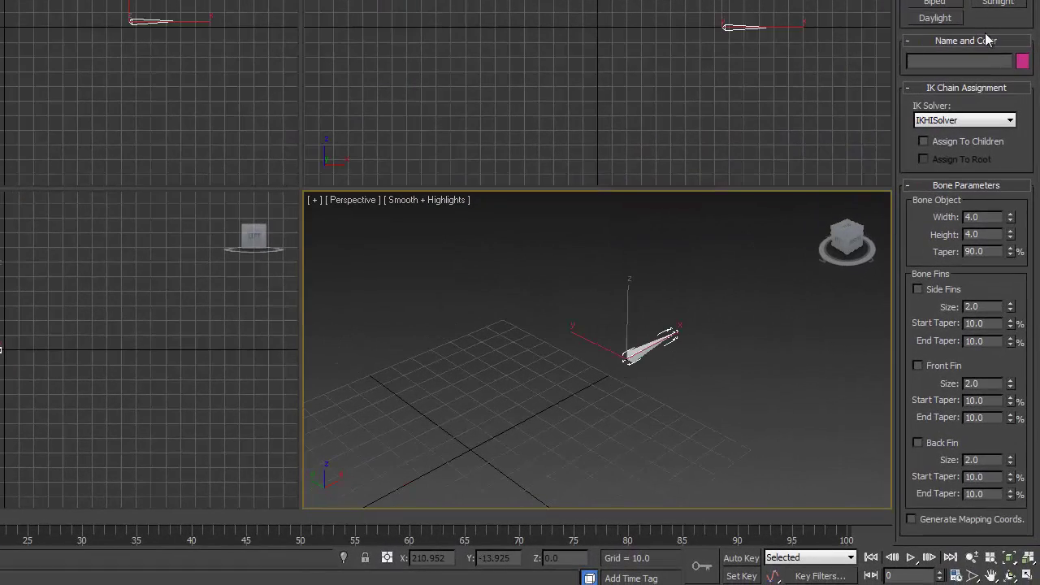
pyautogui.click(755, 313)
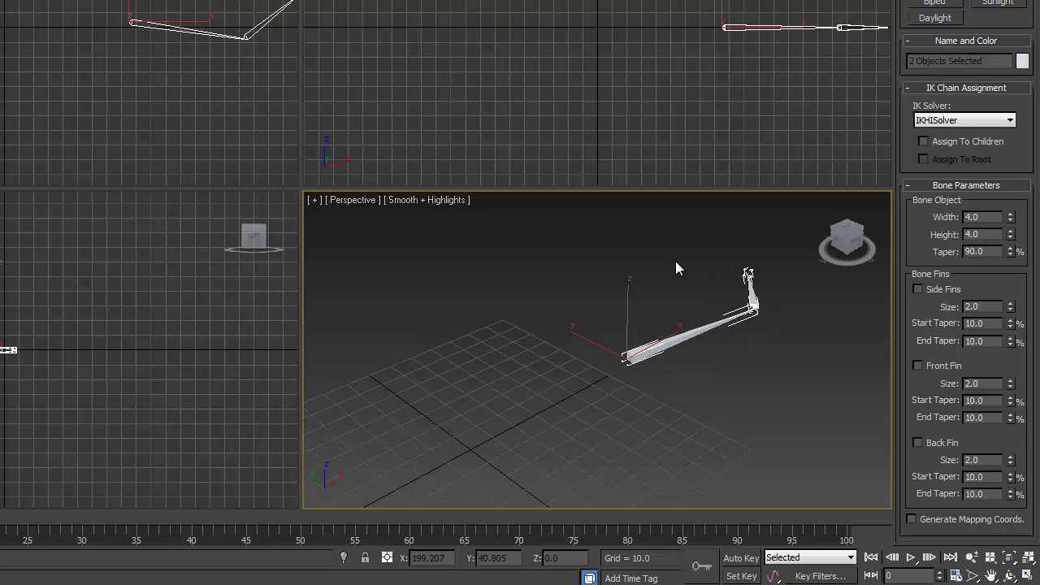
pyautogui.click(771, 260)
pyautogui.rightClick(773, 260)
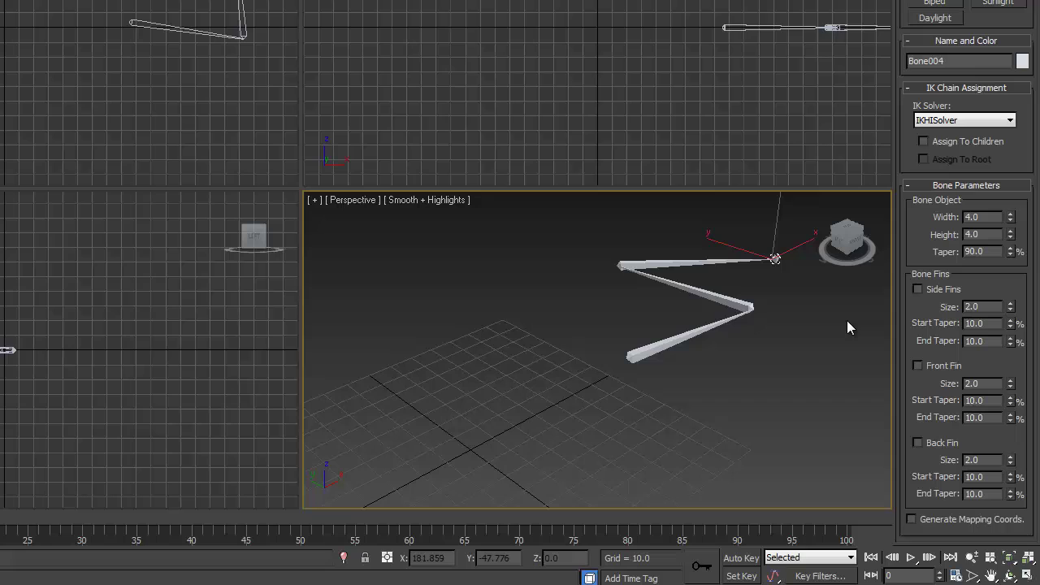
# Undo the bone chain and earlier edits until the scene is empty, and return to the Standard Primitives geometry category
pyautogui.hotkey('ctrl', 'z')
pyautogui.hotkey('ctrl', 'z')
pyautogui.hotkey('ctrl', 'z')
pyautogui.hotkey('ctrl', 'z')
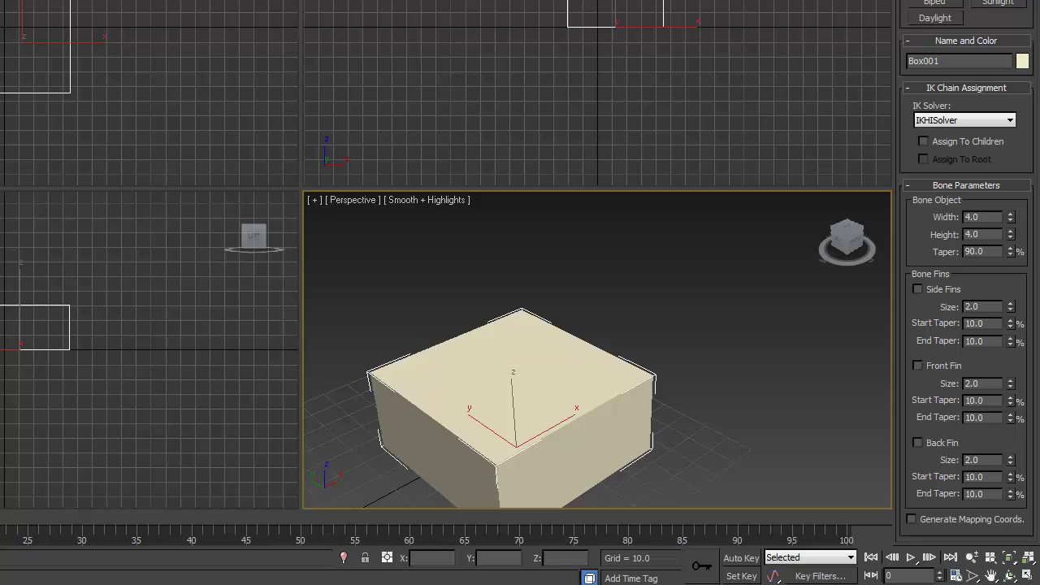
pyautogui.hotkey('ctrl', 'z')
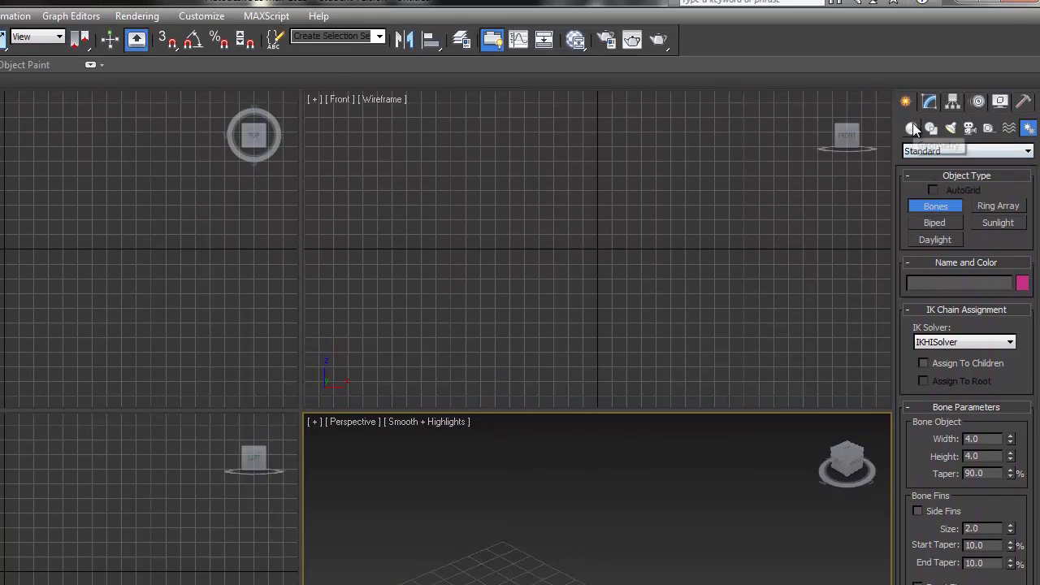
pyautogui.click(912, 127)
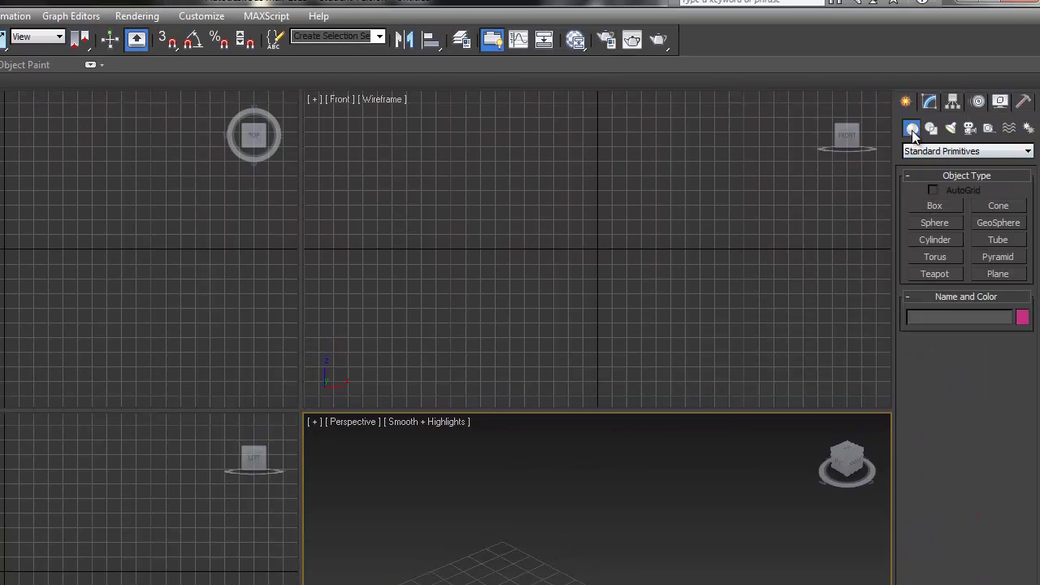